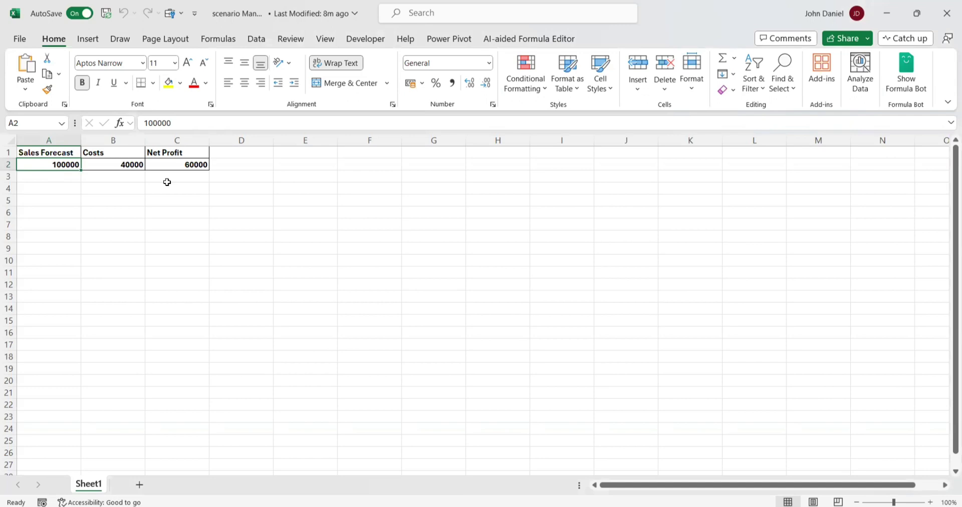
Check the Sales Forecast (100000), Costs (40000) and Net Profit (=A2-B2) cells on the sheet.
click(69, 153)
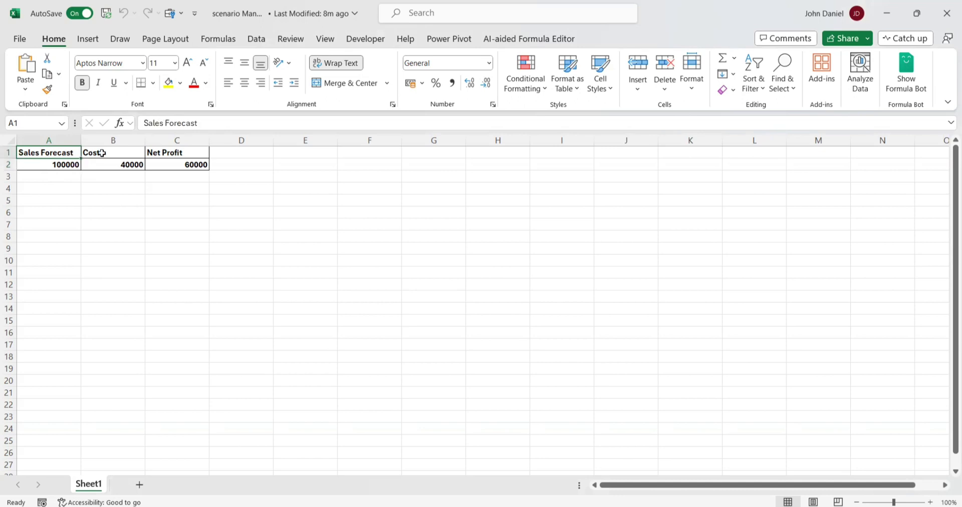
click(105, 153)
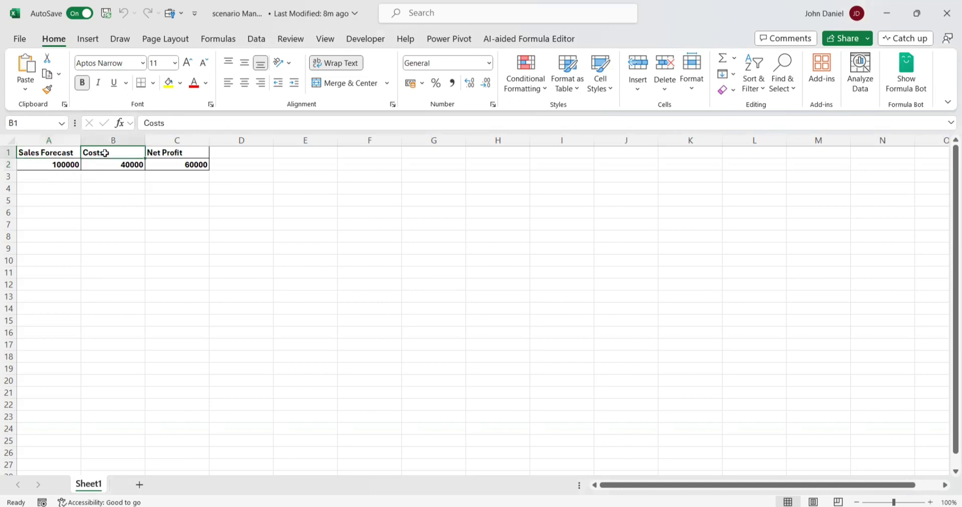
click(173, 151)
click(168, 161)
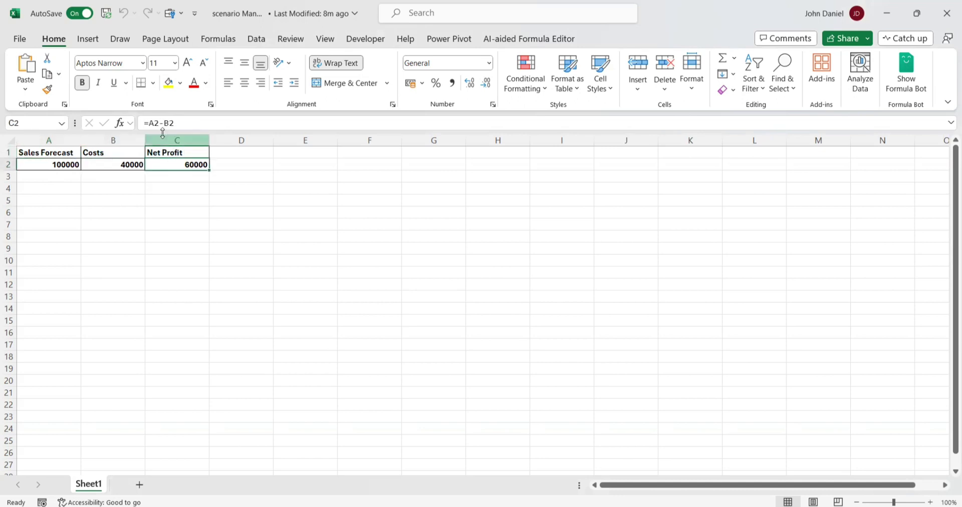
click(54, 165)
click(103, 166)
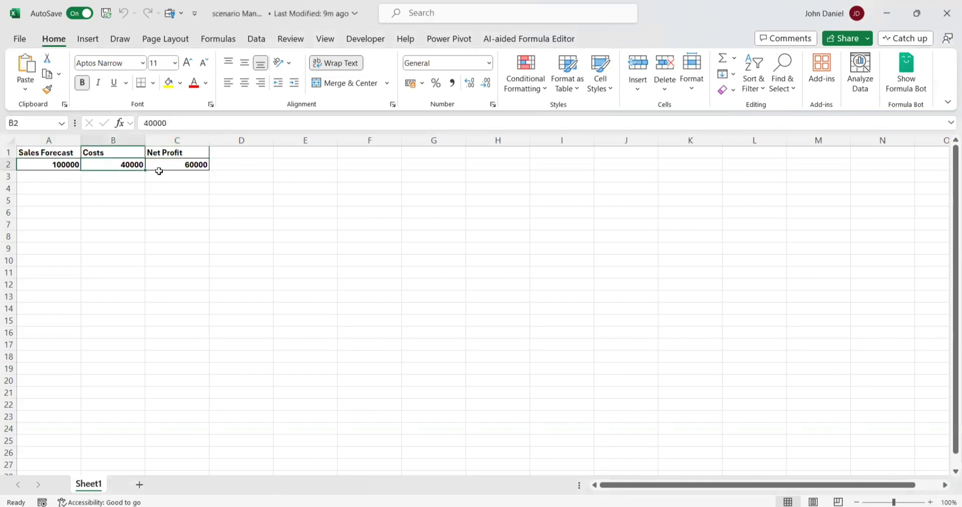
click(178, 165)
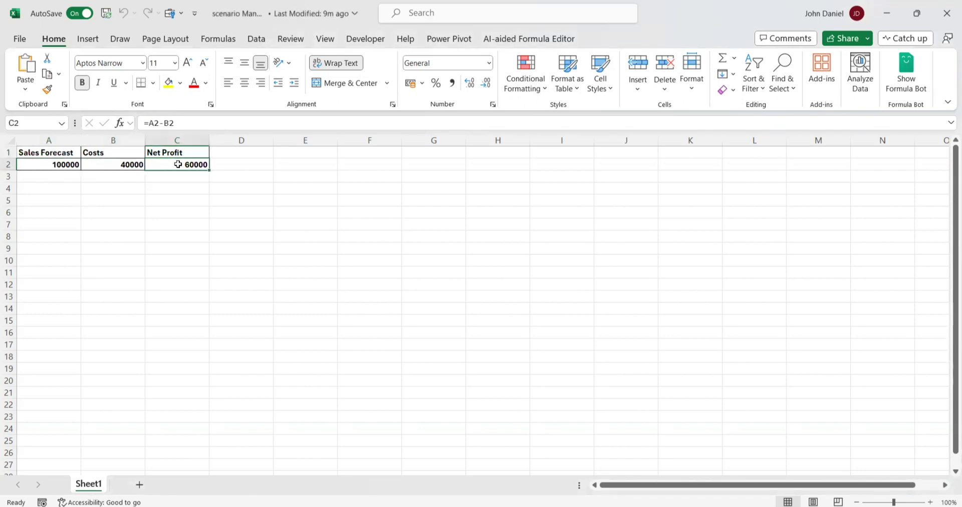
click(120, 225)
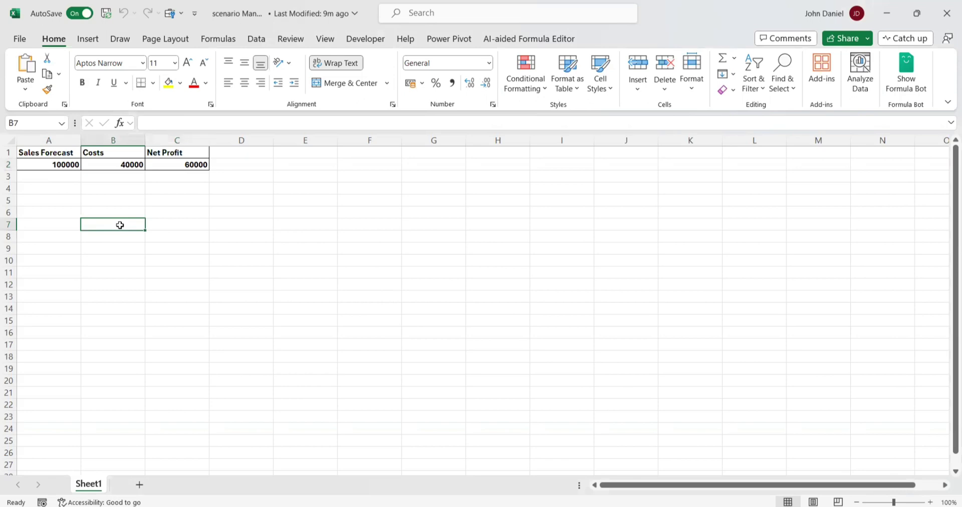
click(67, 166)
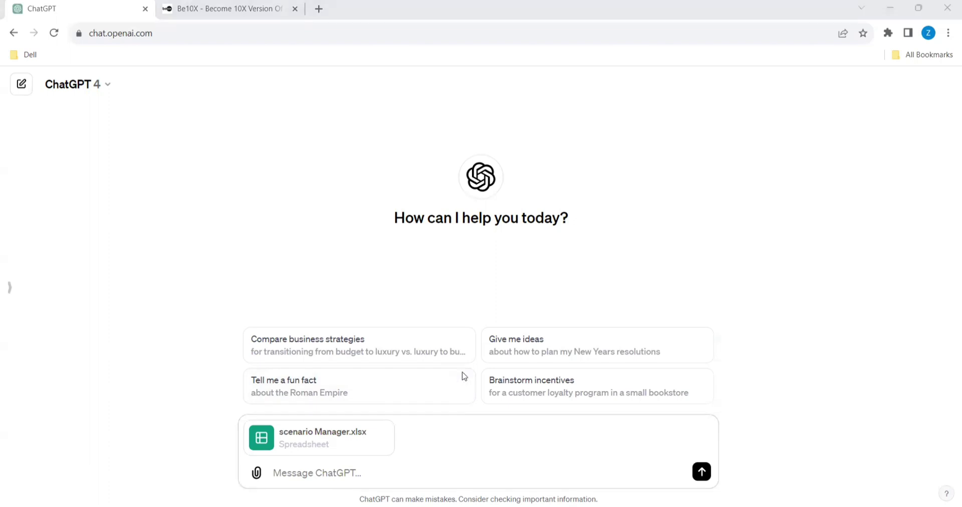
Write the ChatGPT prompt 'Based on the above attachment, explain step by step as how to use 'Scenarrio manager' for a beginner.'.
text(Based on t)
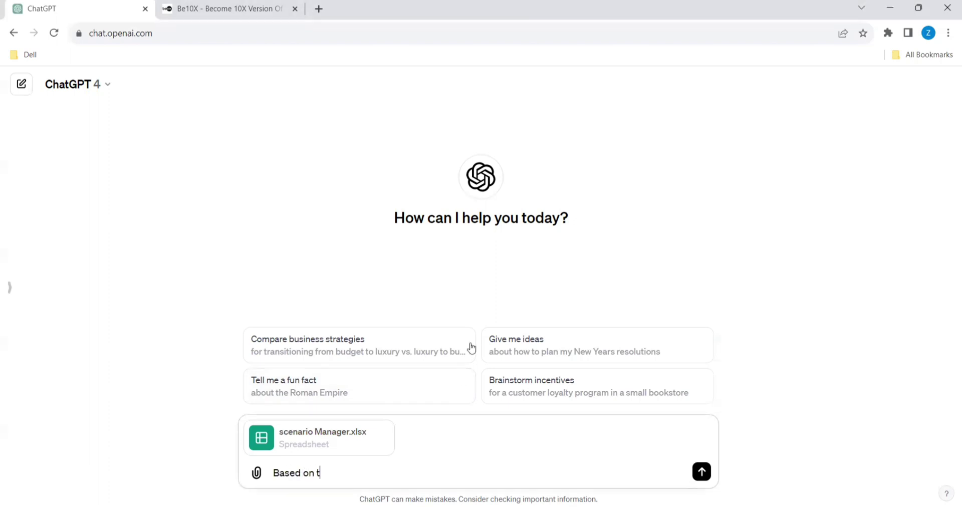
text(he above attachment,)
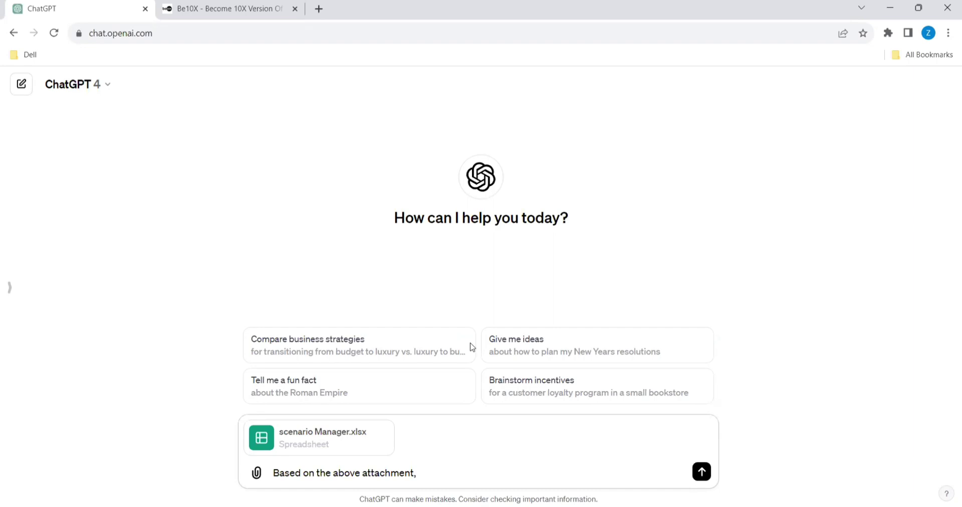
text( exp)
key(BackSpace)
key(BackSpace)
text(xplain step by step as)
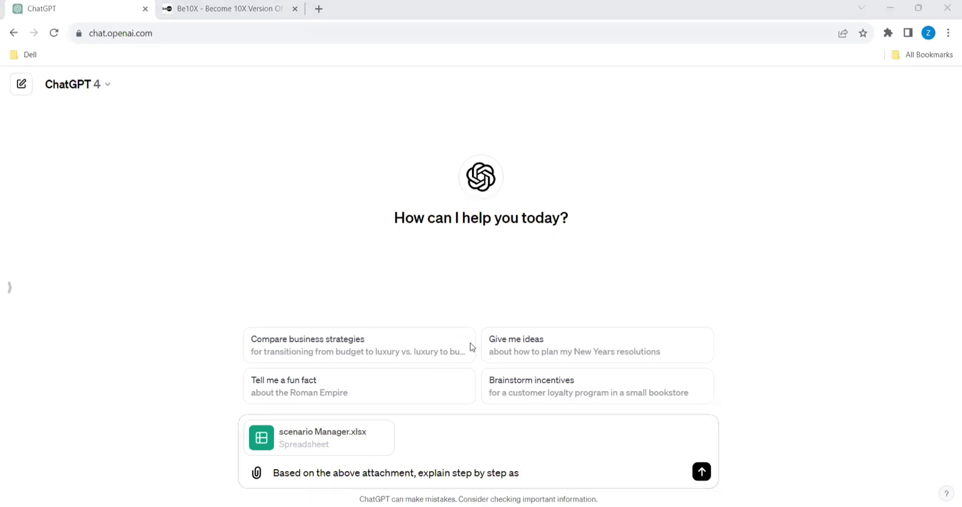
text( how to use)
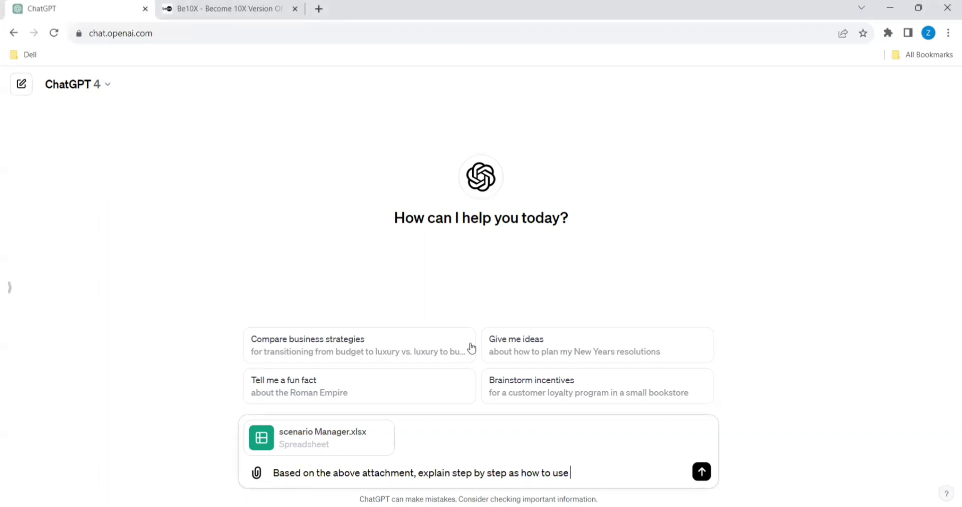
text( 'Scenarrio manager)
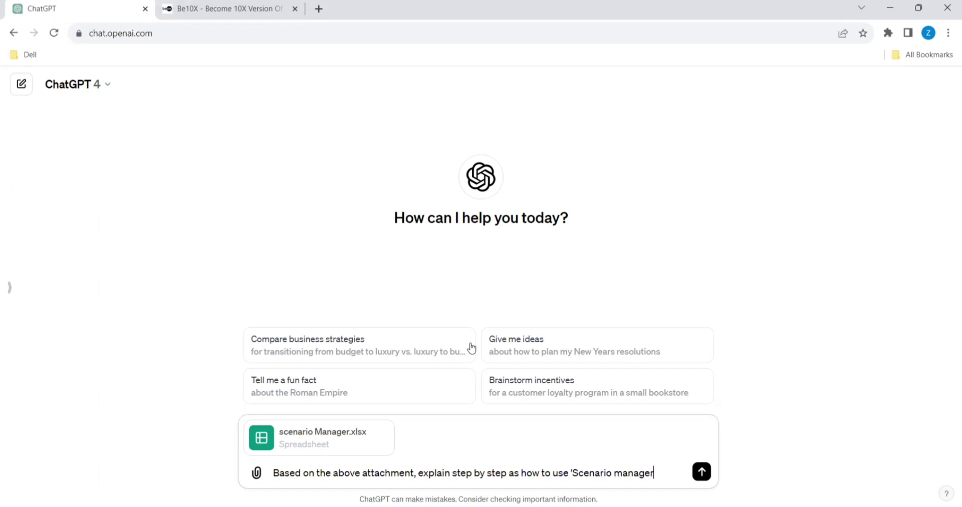
text(' for  a beginner.)
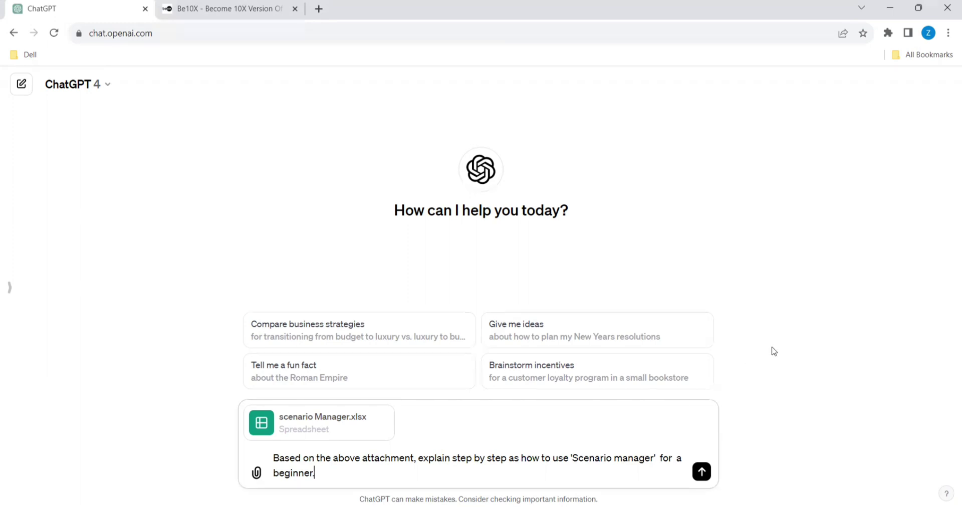
Send the Scenario Manager question with scenario Manager.xlsx attached and review the answer.
click(702, 472)
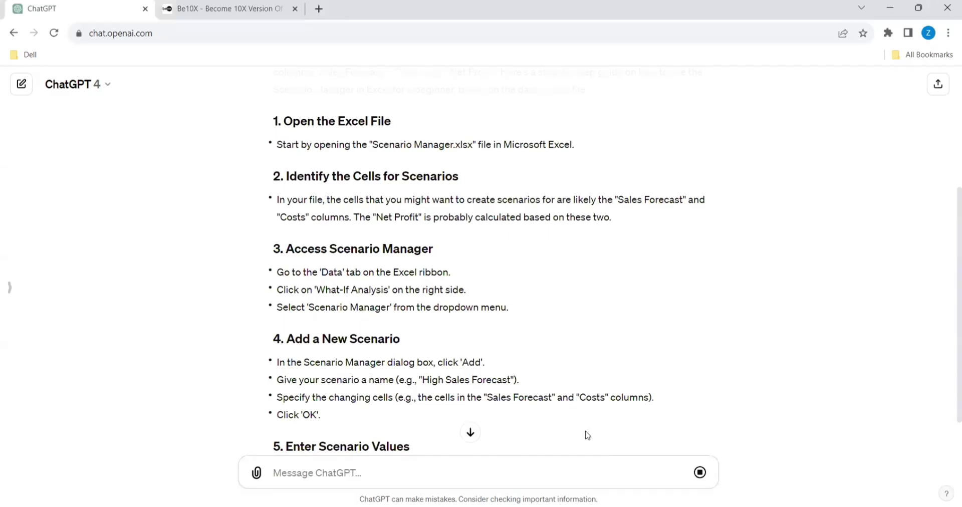
scroll(576, 426, up, 4)
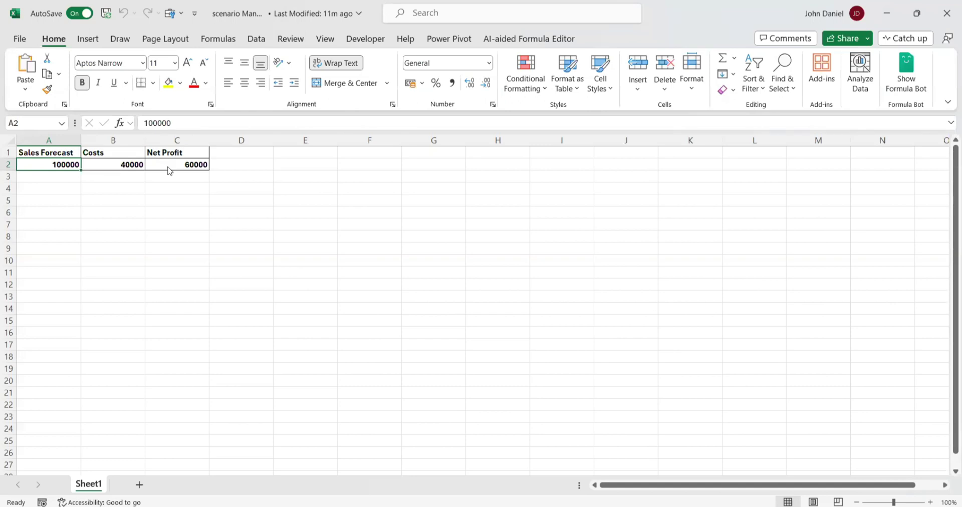
key(alt+Tab)
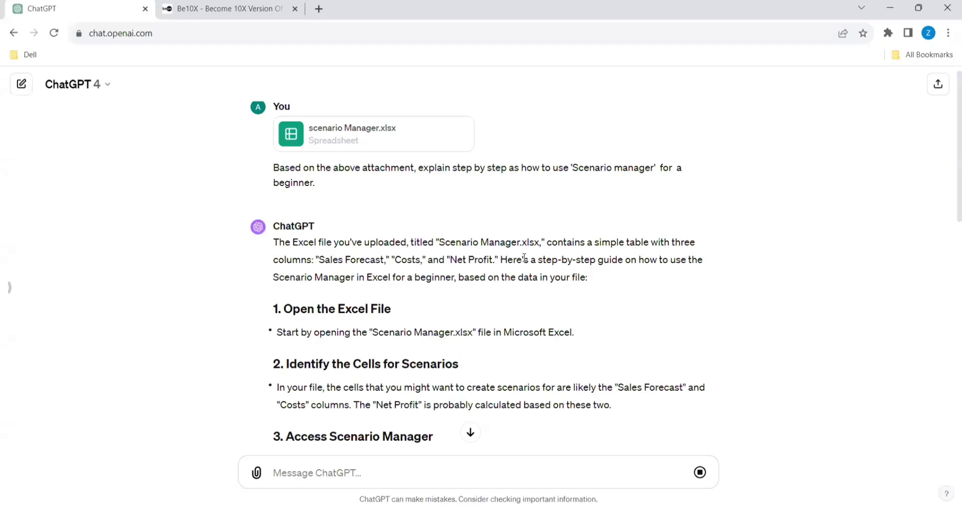
scroll(367, 302, down, 1)
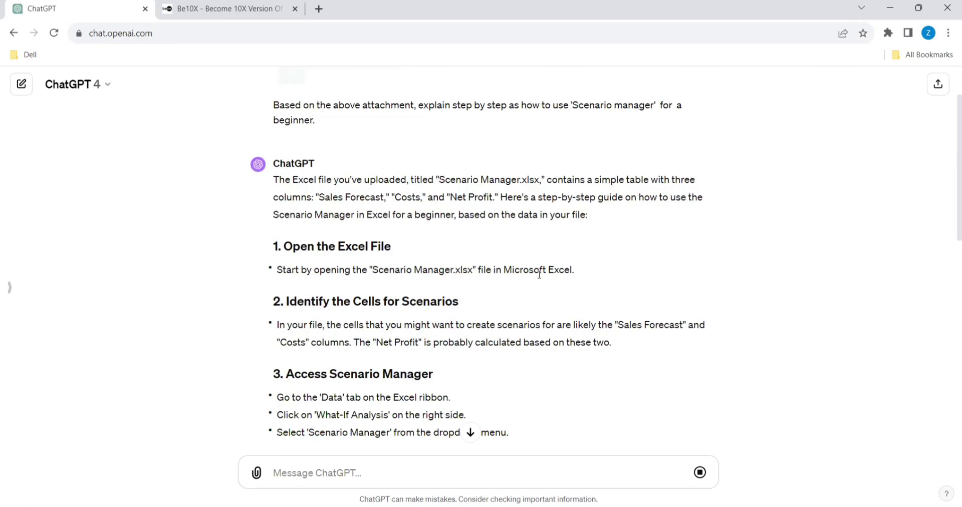
scroll(537, 273, down, 2)
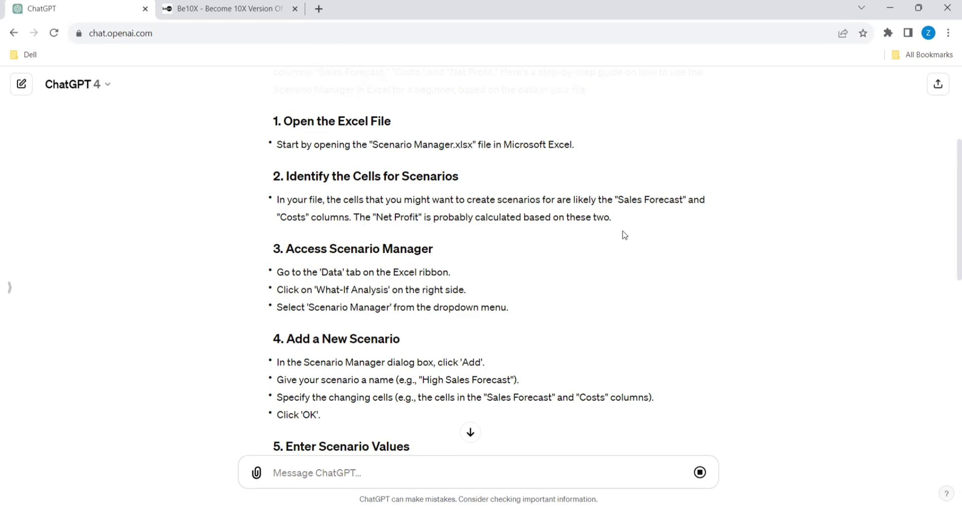
key(alt+Tab)
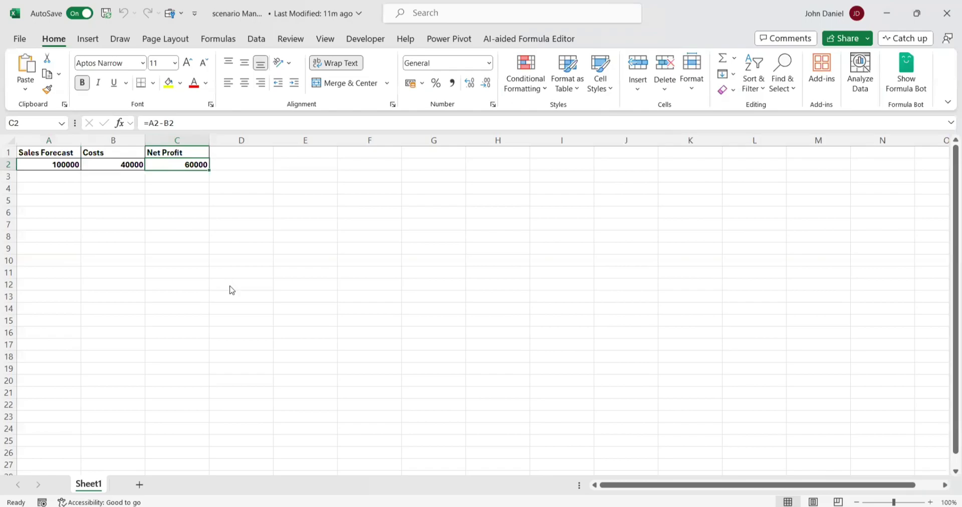
key(alt+Tab)
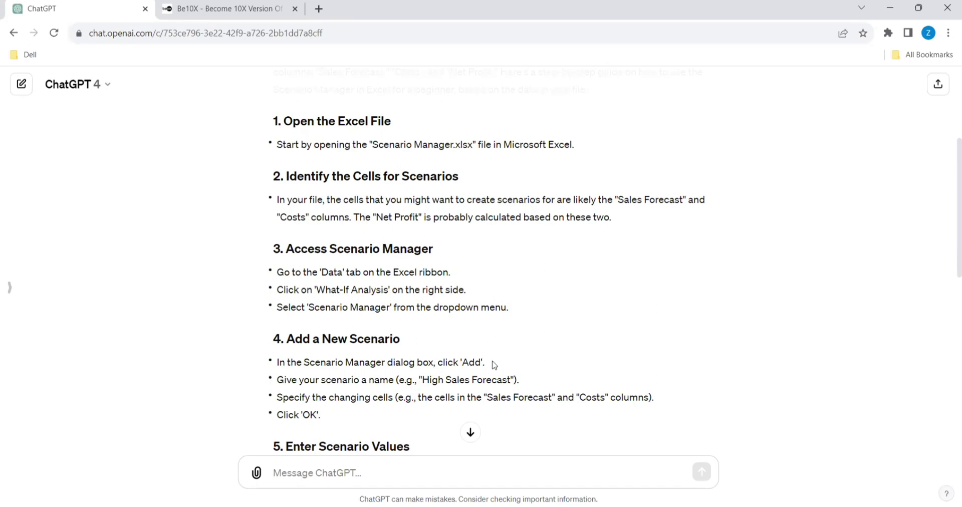
key(alt+Tab)
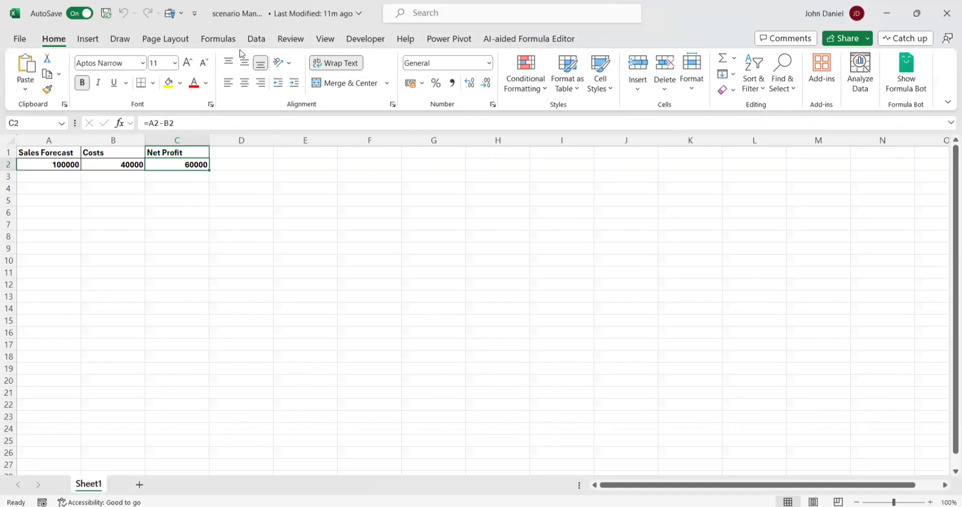
Open Scenario Manager from Data > What-If Analysis, which lists no scenarios yet.
click(260, 43)
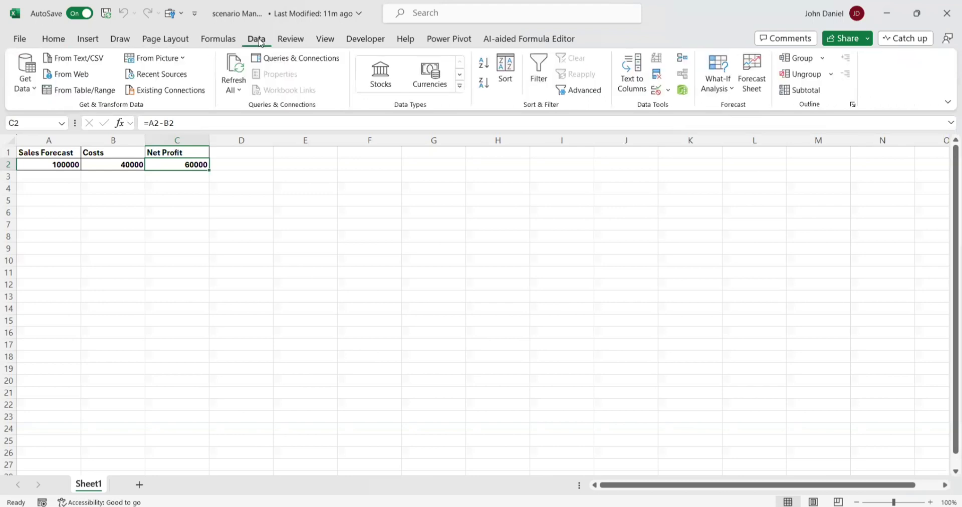
click(719, 90)
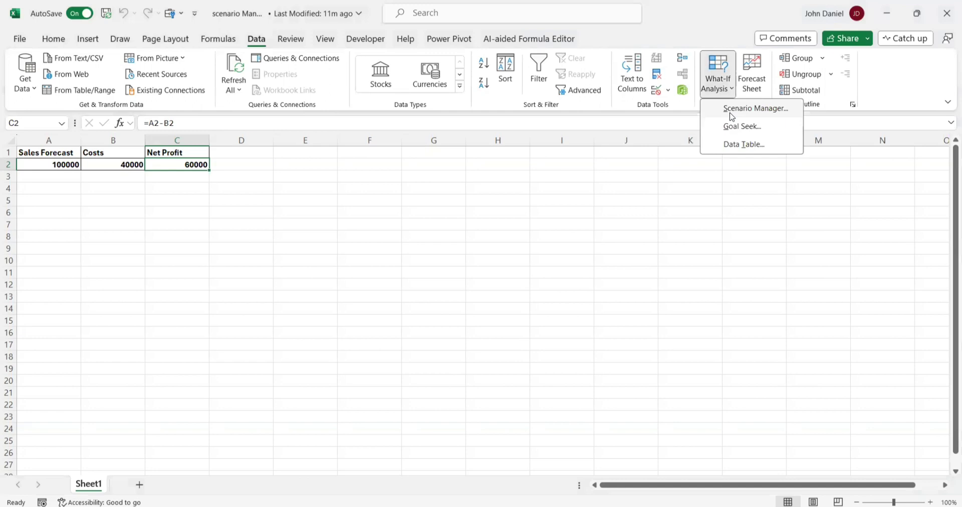
click(732, 112)
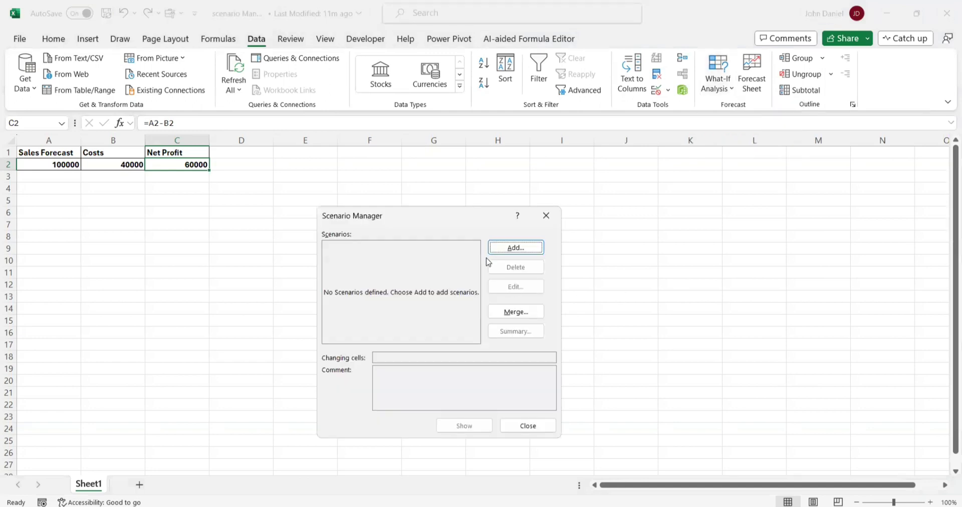
click(571, 361)
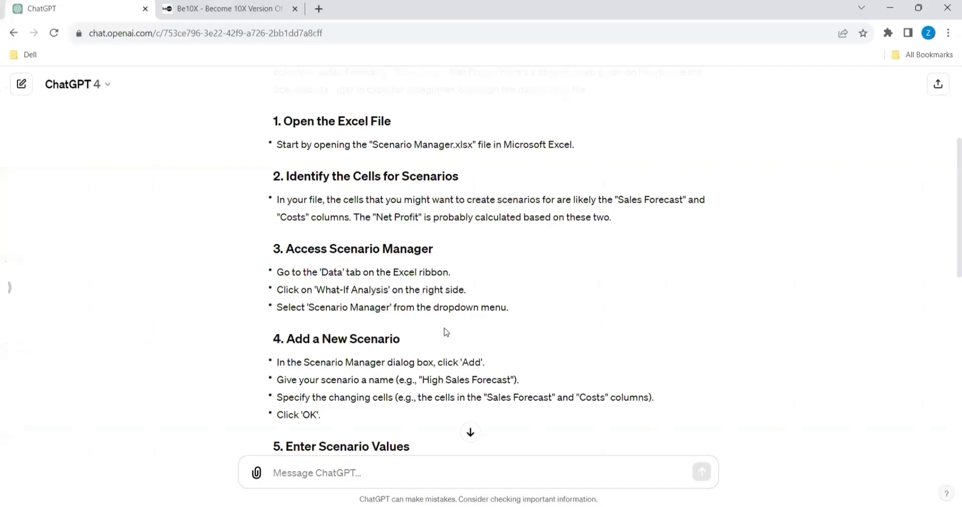
scroll(445, 331, down, 1)
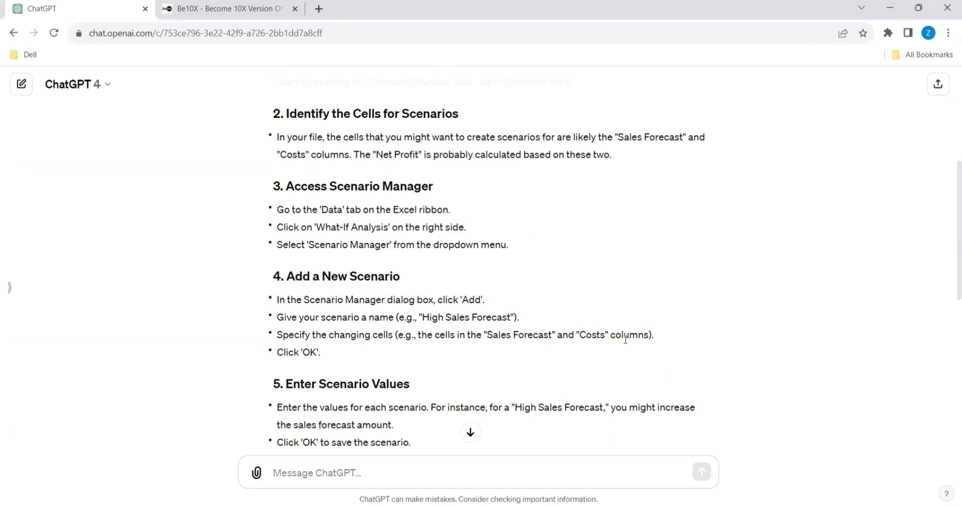
scroll(626, 340, down, 1)
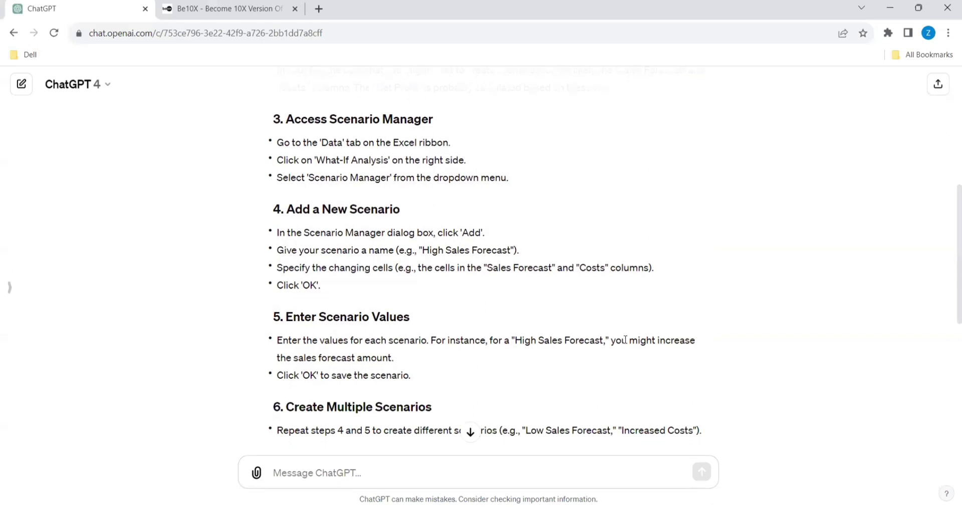
scroll(626, 340, down, 1)
scroll(625, 340, up, 1)
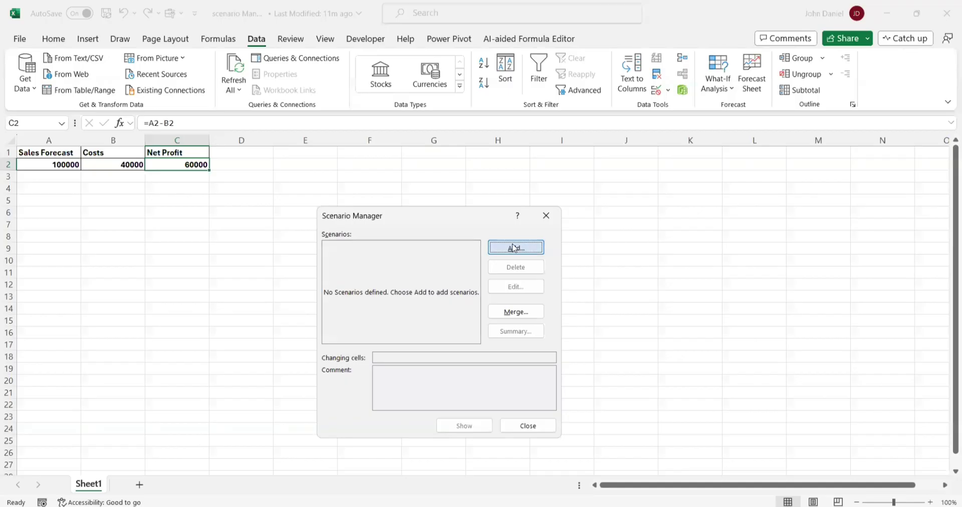
Add a scenario named 'High Sales Forecast' with A2 and B2 as its changing cells.
click(513, 248)
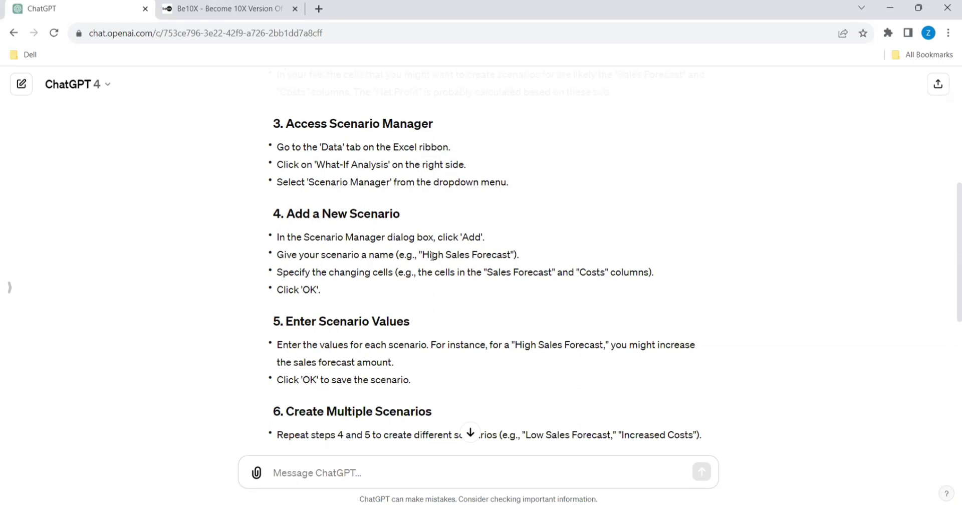
drag(423, 256, 510, 256)
key(ctrl+c)
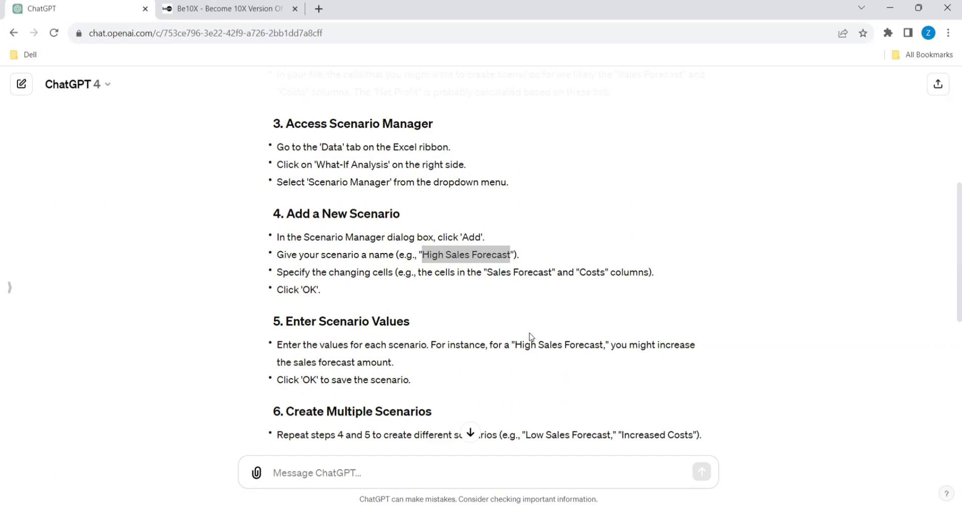
key(alt+Tab)
key(ctrl+v)
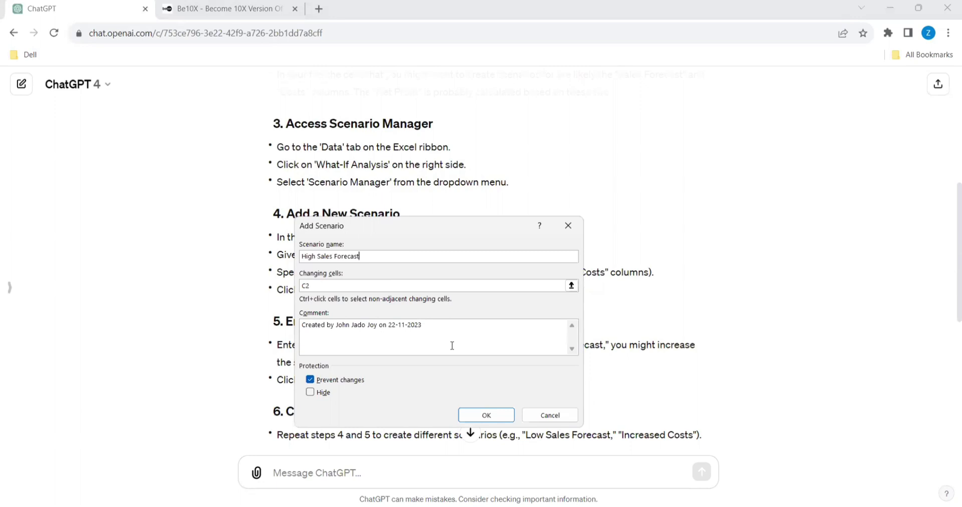
click(572, 287)
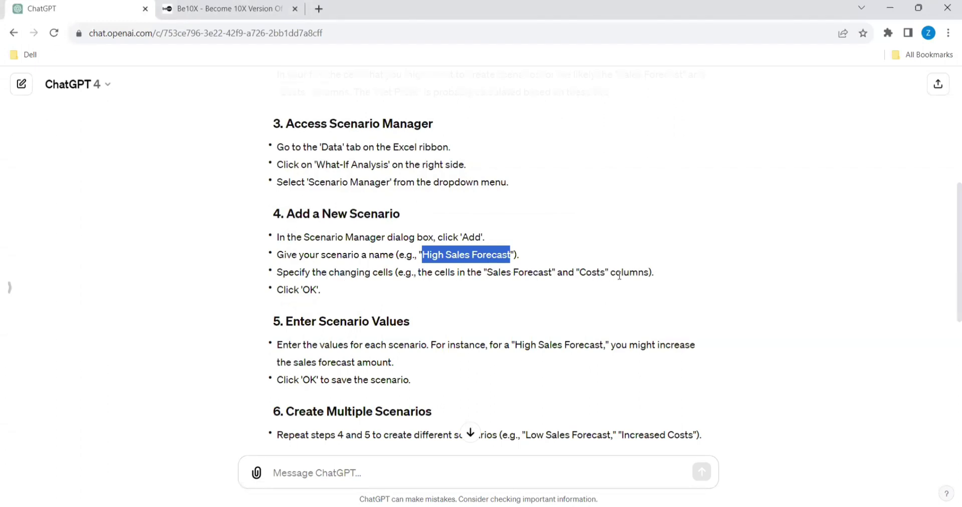
key(alt+Tab)
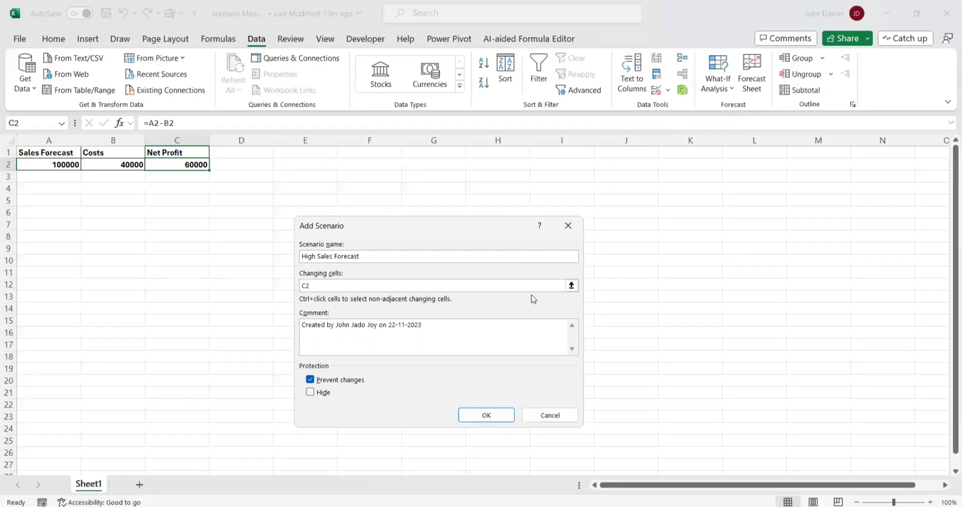
click(571, 285)
click(62, 164)
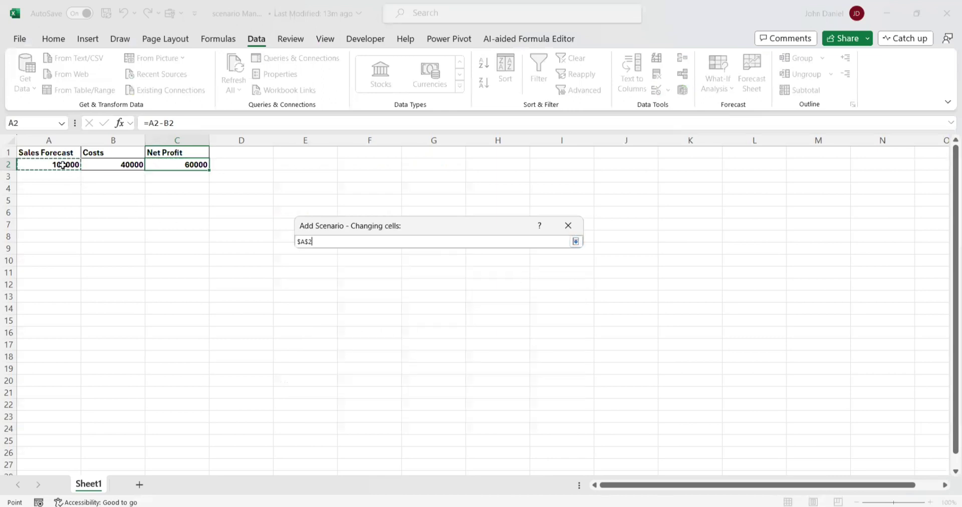
ctrl+click(119, 164)
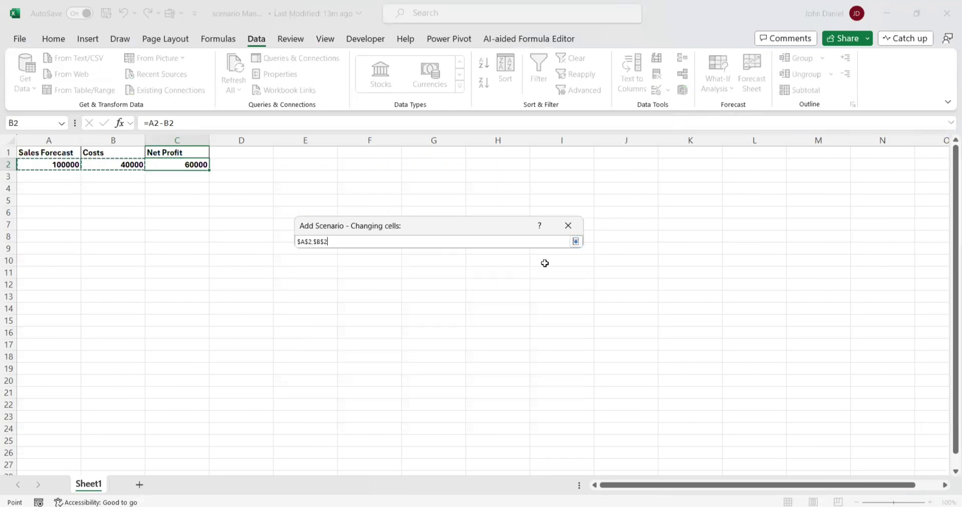
click(576, 242)
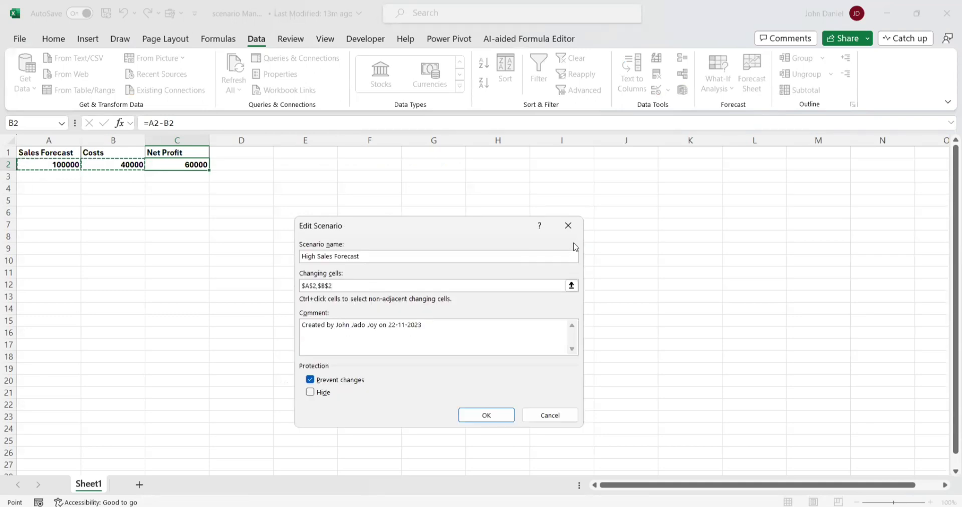
Give the High Sales Forecast scenario values $A$2 = 200000 and $B$2 = 50000, and save it.
click(491, 418)
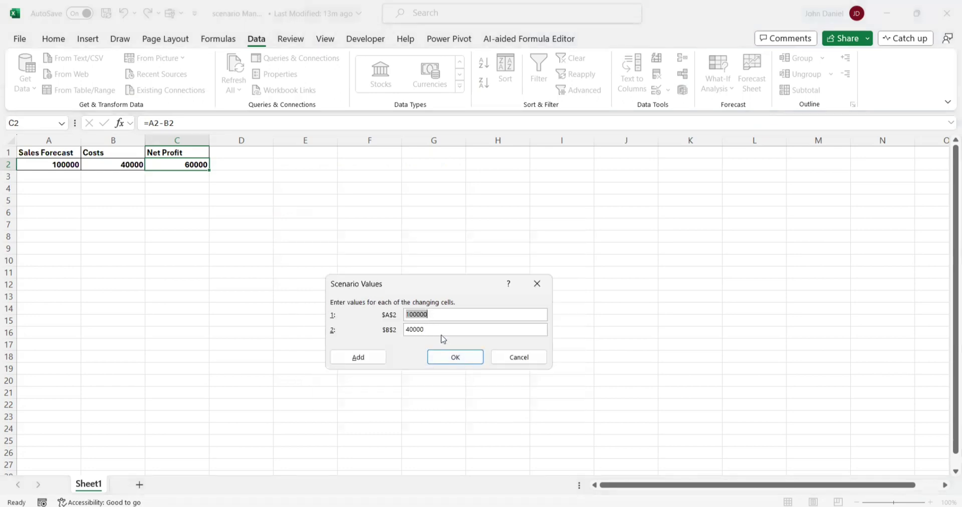
click(414, 314)
key(BackSpace)
text(2)
click(411, 330)
key(BackSpace)
text(5)
click(440, 359)
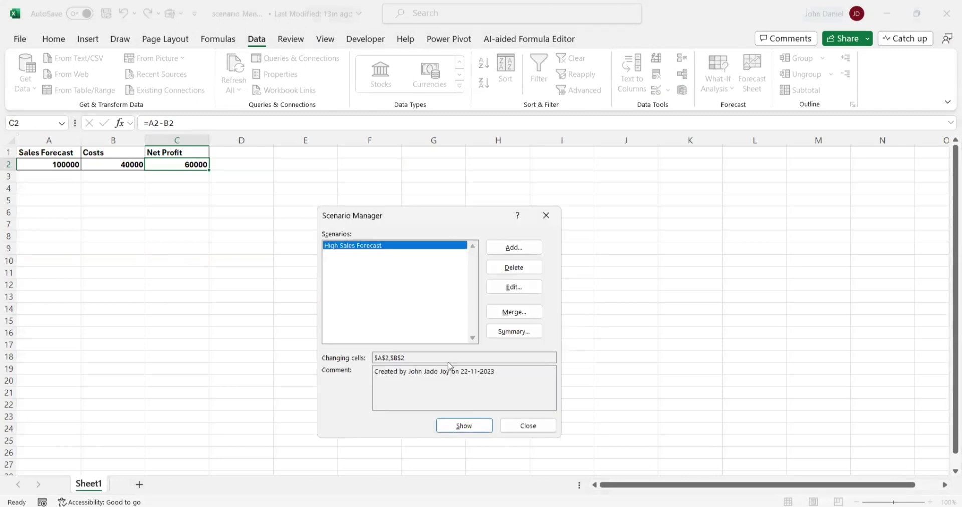
Show the High Sales Forecast scenario on the sheet and close Scenario Manager.
click(462, 427)
click(535, 428)
click(63, 167)
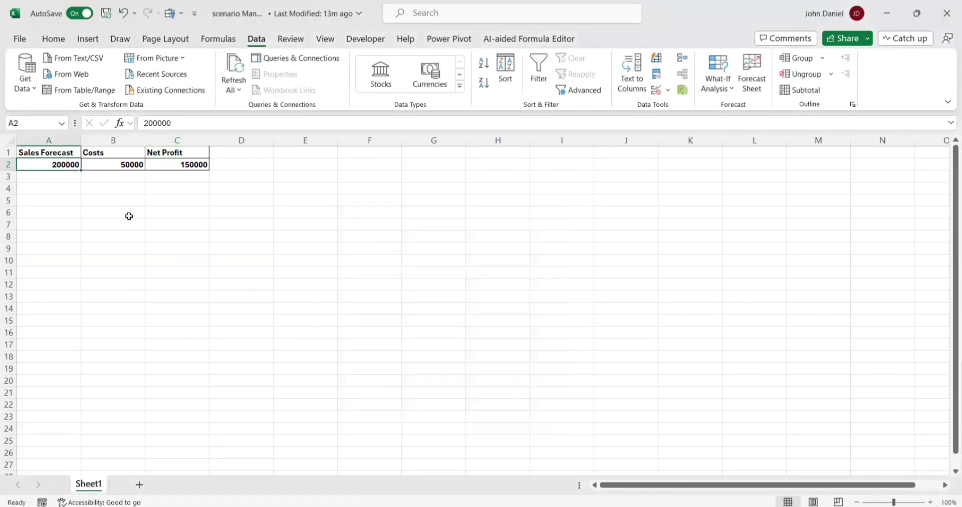
Change Sales Forecast in A2 to 300000 and Costs in B2 to 60000, giving Net Profit 240000.
double_click(56, 165)
key(BackSpace)
text(3)
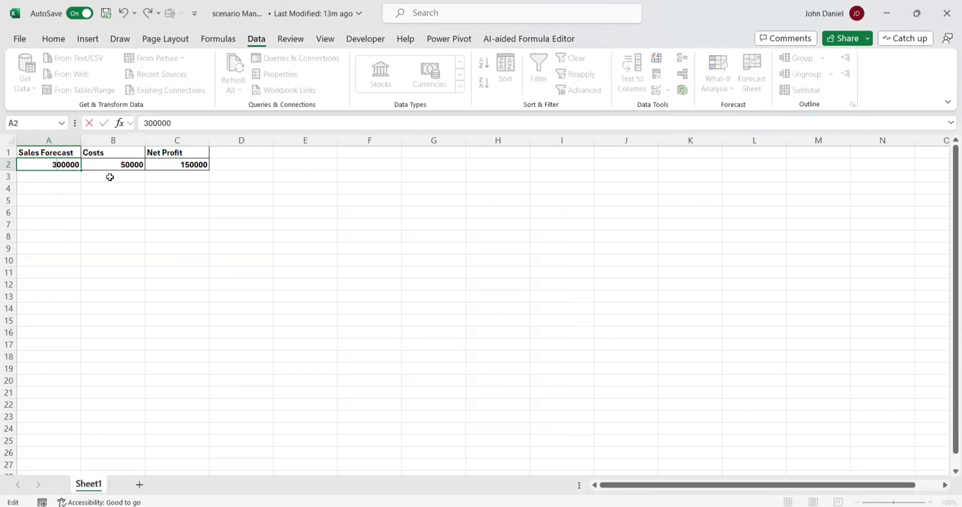
click(125, 164)
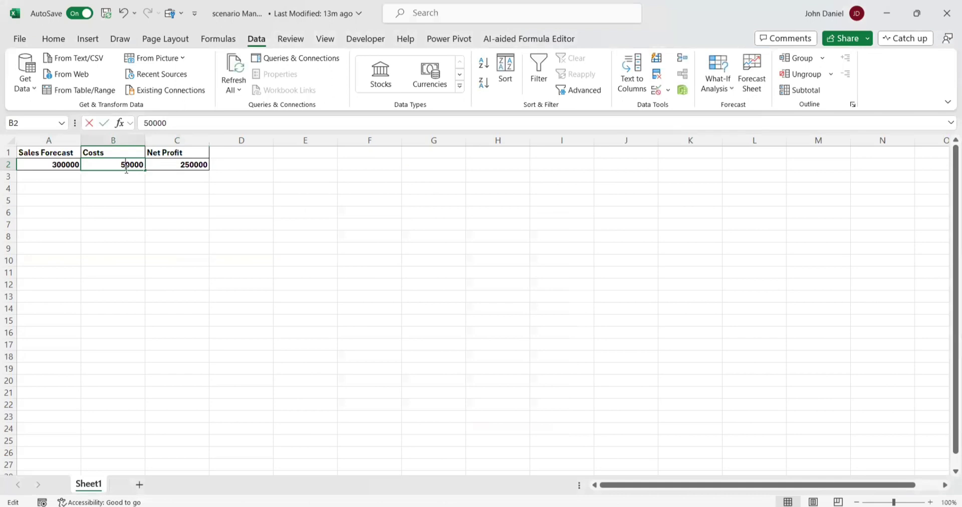
key(BackSpace)
text(6)
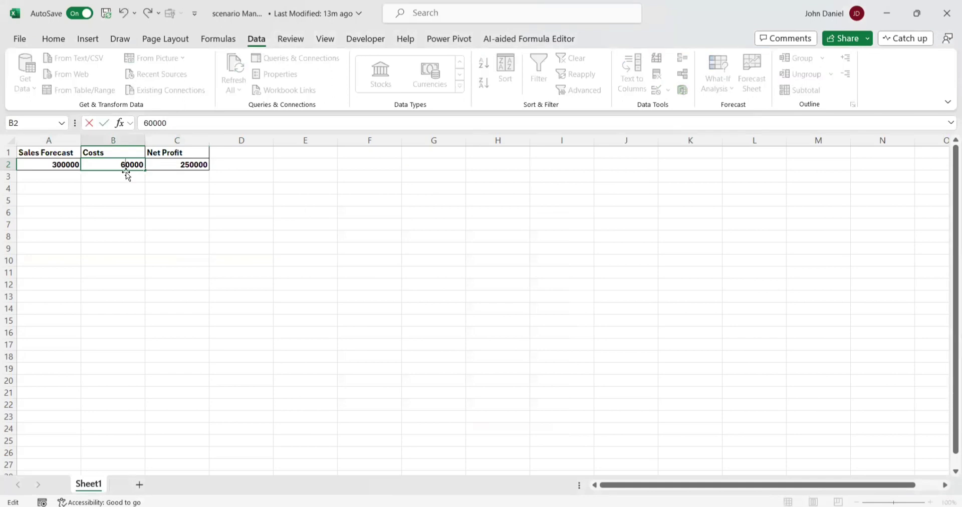
click(108, 214)
click(177, 164)
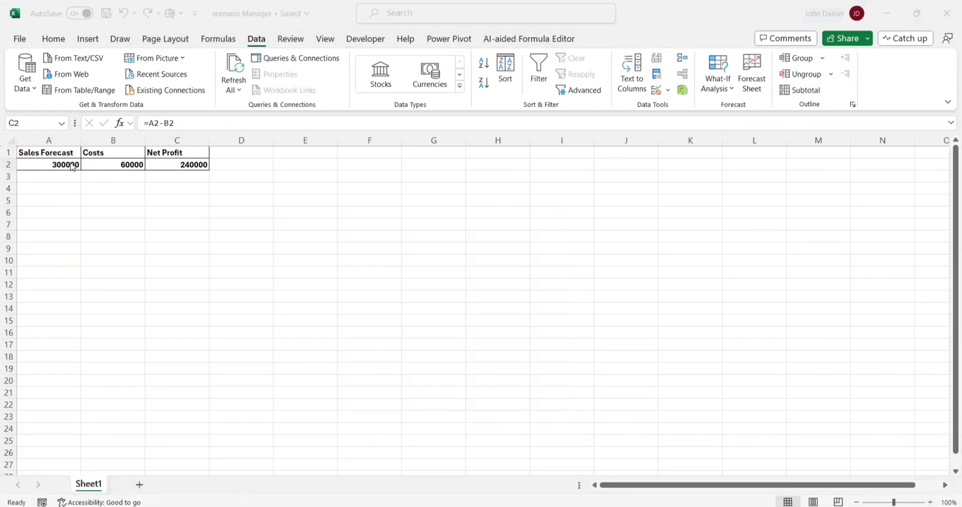
Read step 6 of ChatGPT's guide on creating further scenarios like Low Sales Forecast.
key(alt+Tab)
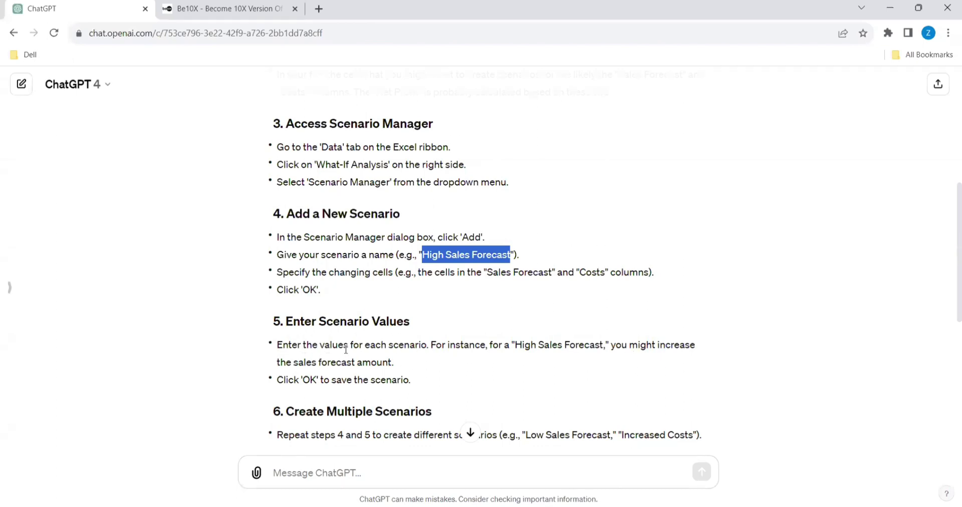
scroll(348, 355, down, 1)
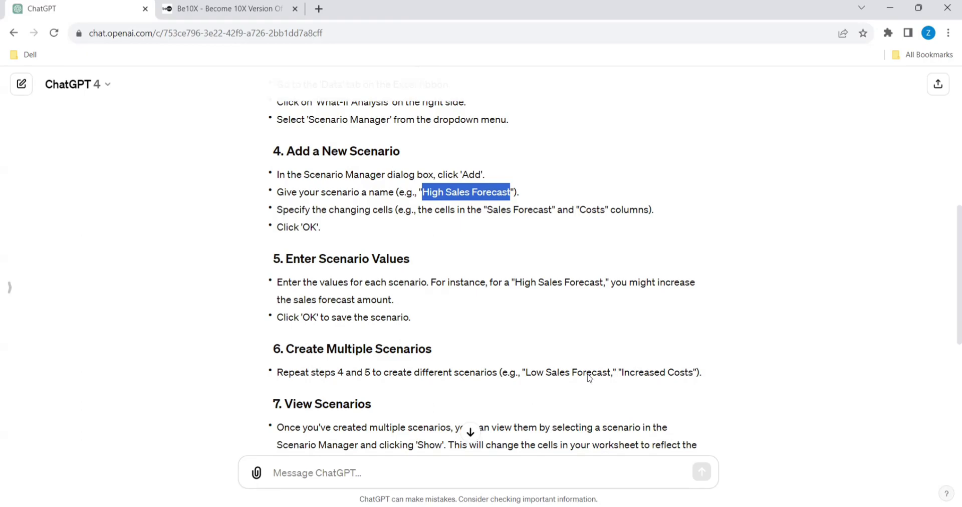
key(alt+Tab)
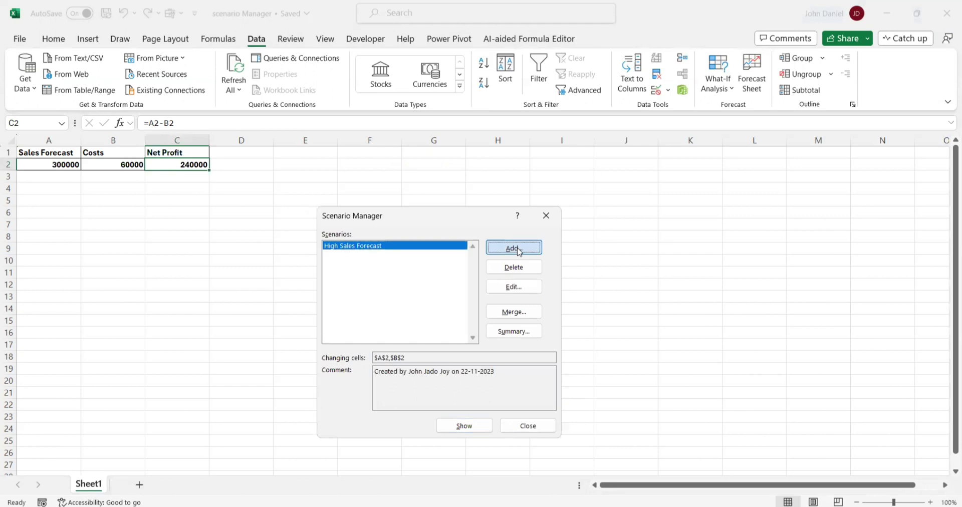
Add a scenario named 'Low Sales forecast', keeping A2 and B2 as changing cells.
click(516, 249)
text(Low Sa)
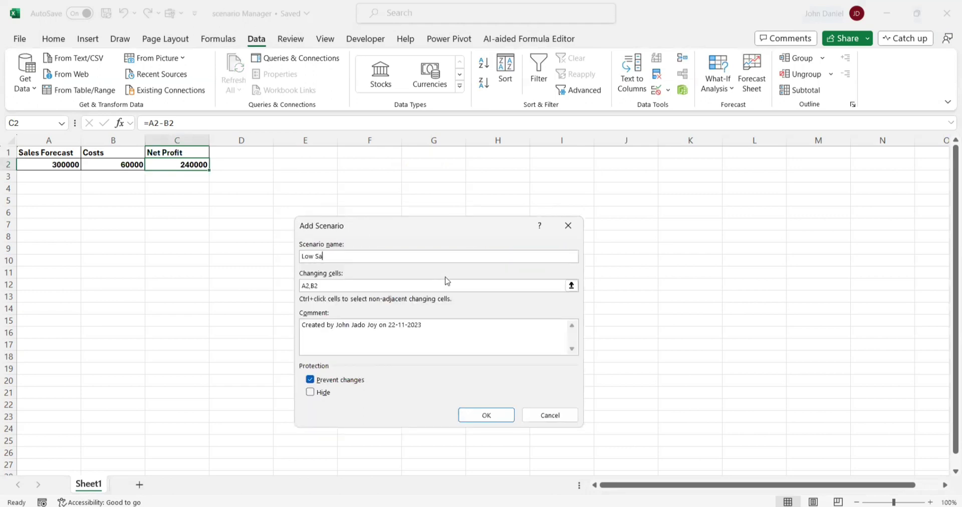
text(les forecast)
click(571, 286)
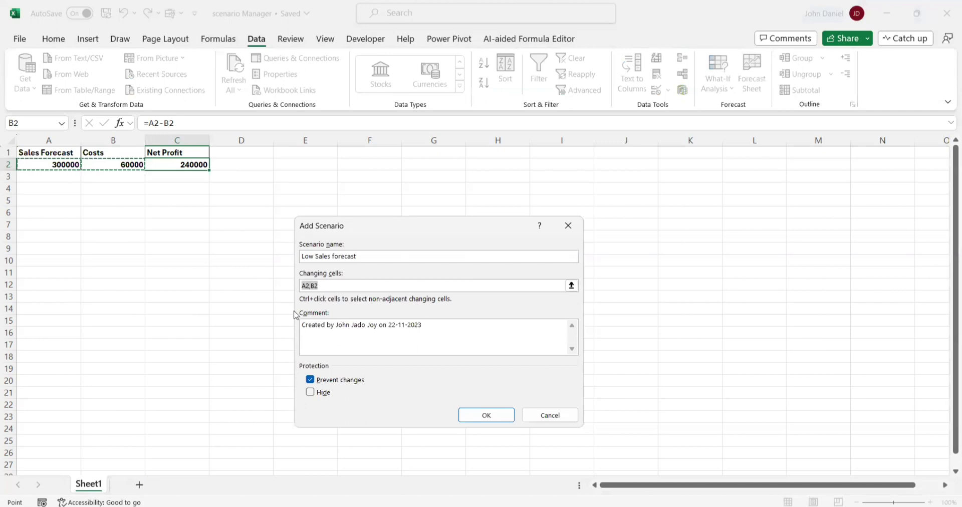
click(491, 417)
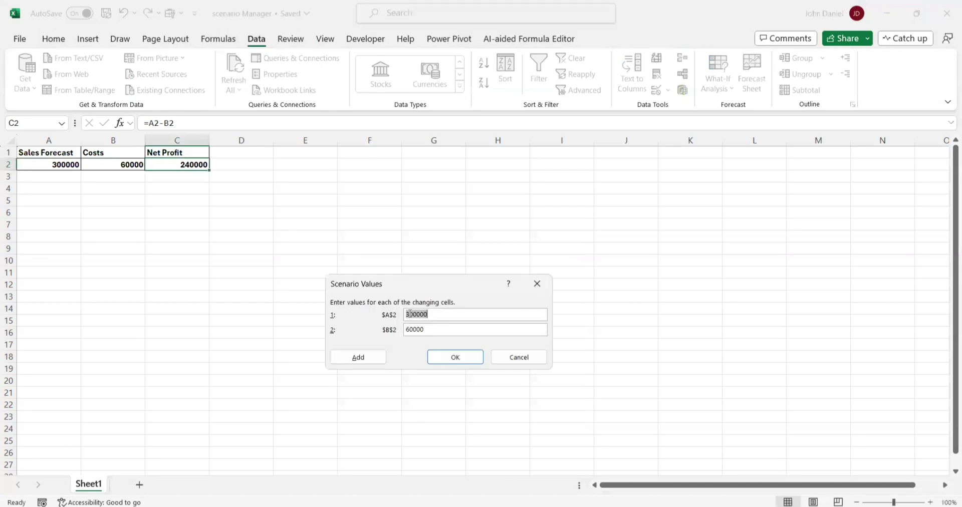
Set its values to $A$2 = 10000 and $B$2 = 20000 and save the scenario.
click(414, 316)
key(BackSpace)
text(1)
click(411, 330)
key(BackSpace)
text(2)
click(413, 330)
click(456, 359)
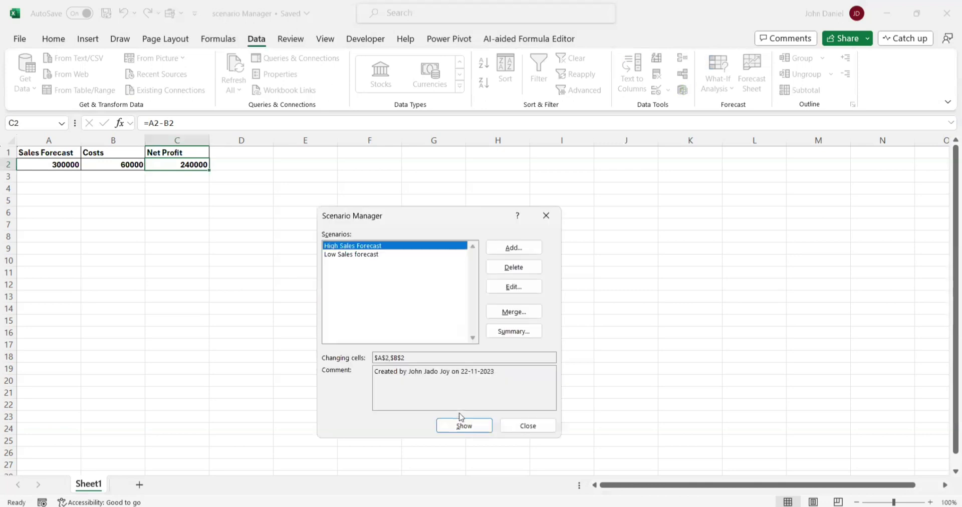
Show the Low Sales forecast scenario so the table reads 10000, 20000 and -10000.
click(374, 257)
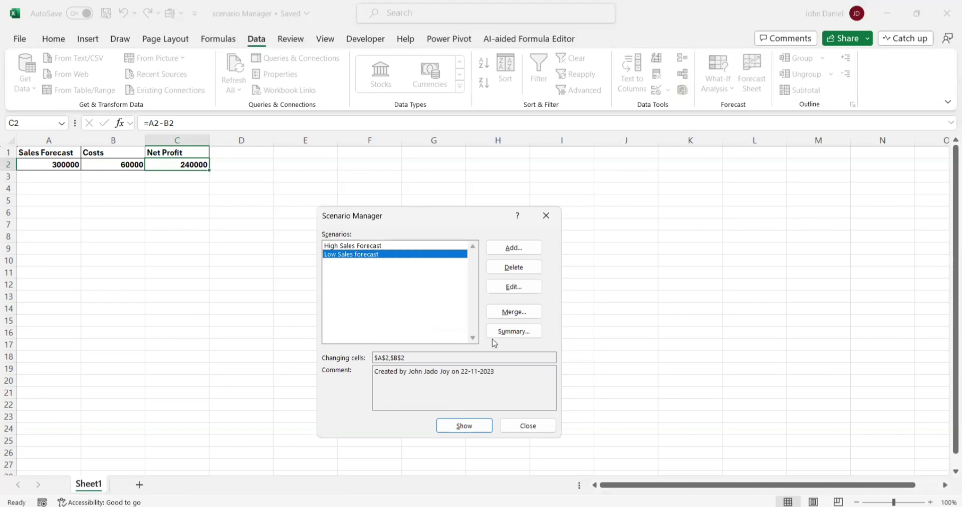
click(472, 427)
click(519, 430)
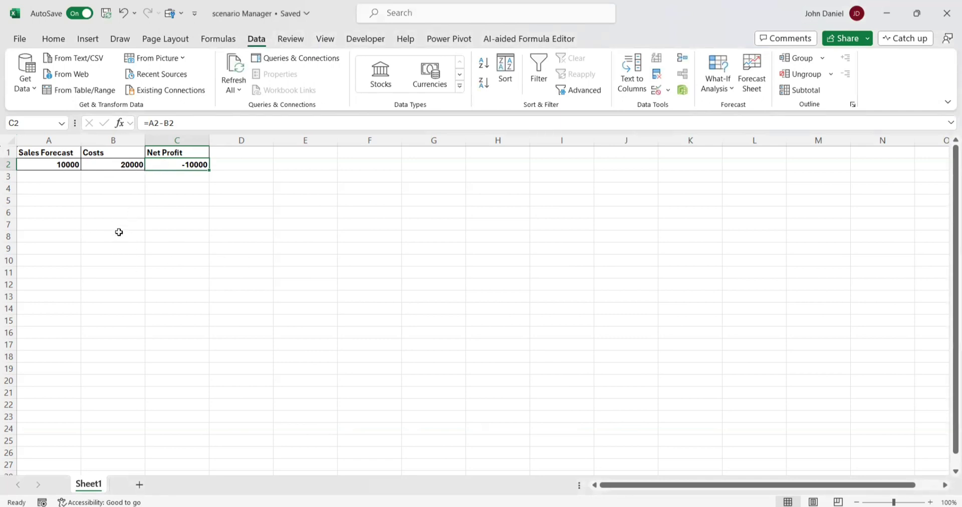
key(Right)
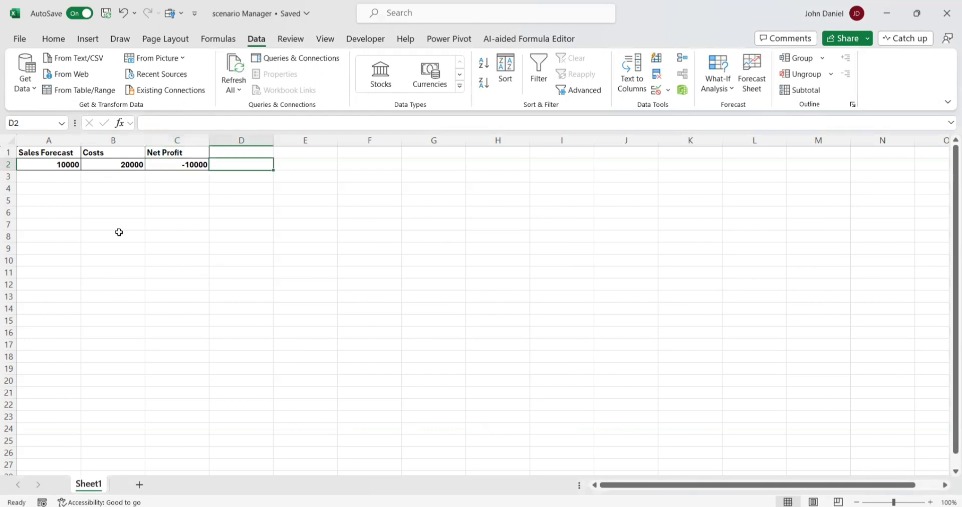
key(alt)
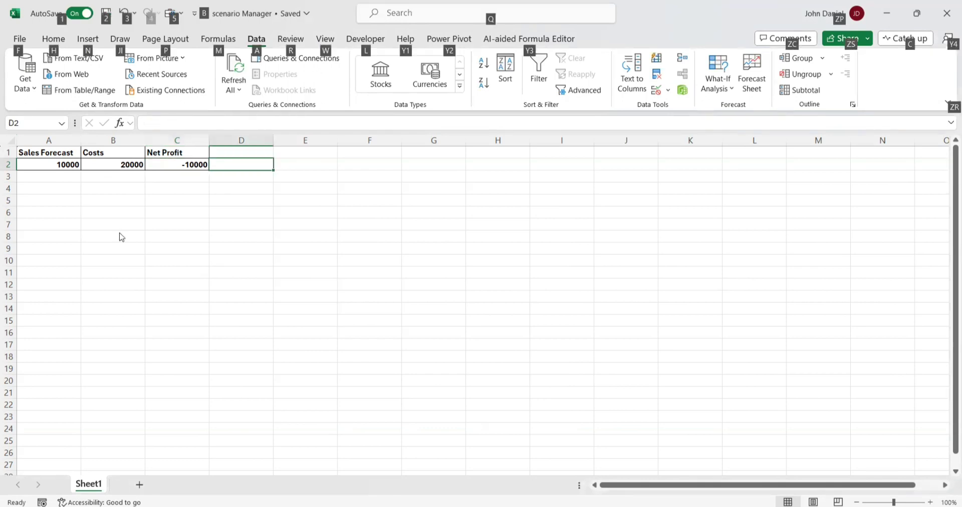
key(alt+Tab)
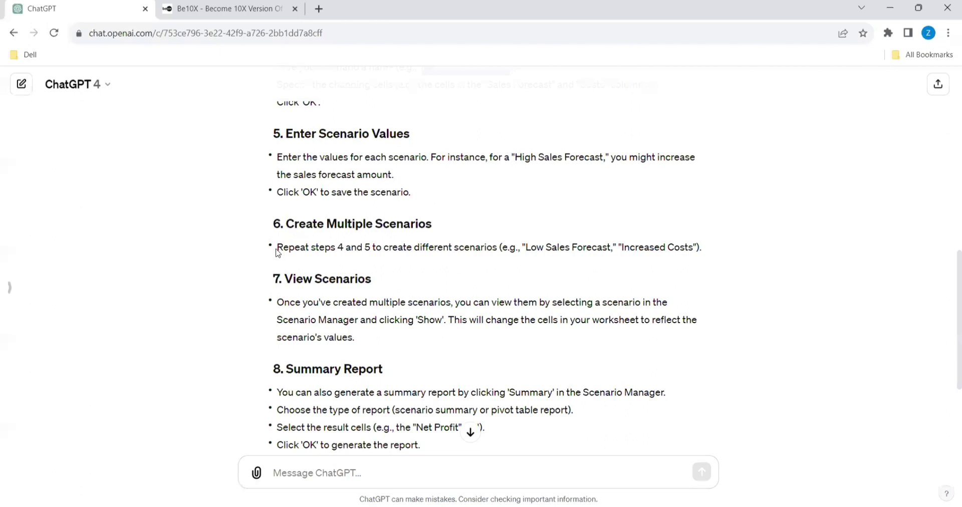
drag(278, 249, 422, 240)
click(459, 237)
key(alt+Tab)
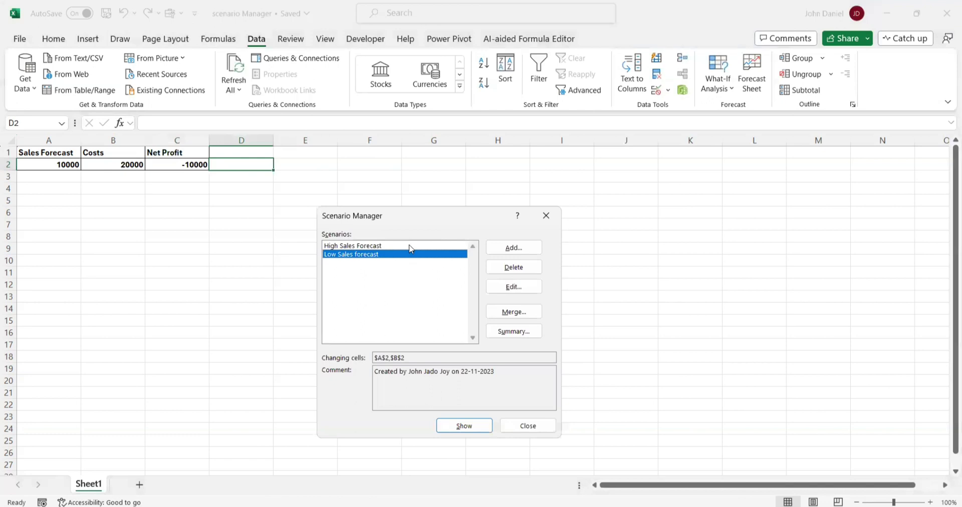
Preview the High Sales Forecast scenario, restore the Low Sales forecast values, then scroll ChatGPT to step 8.
click(410, 247)
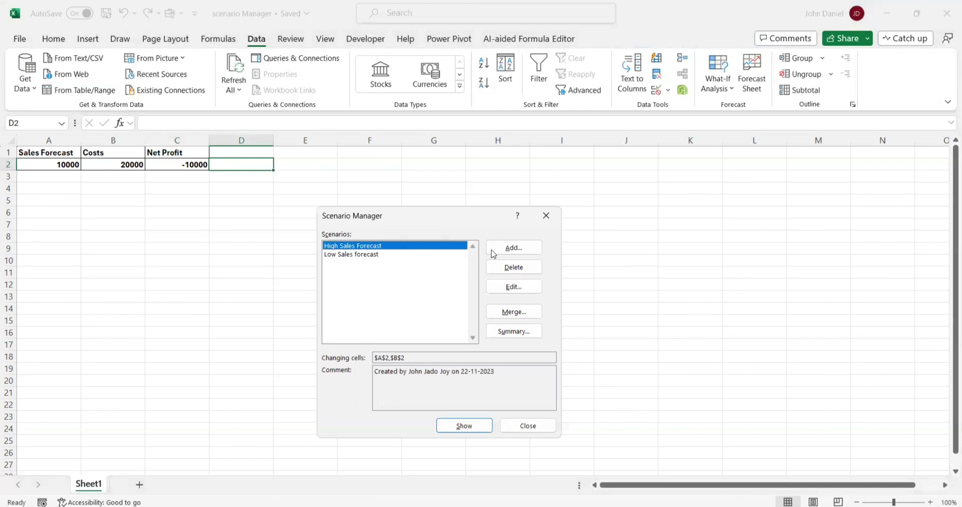
click(455, 427)
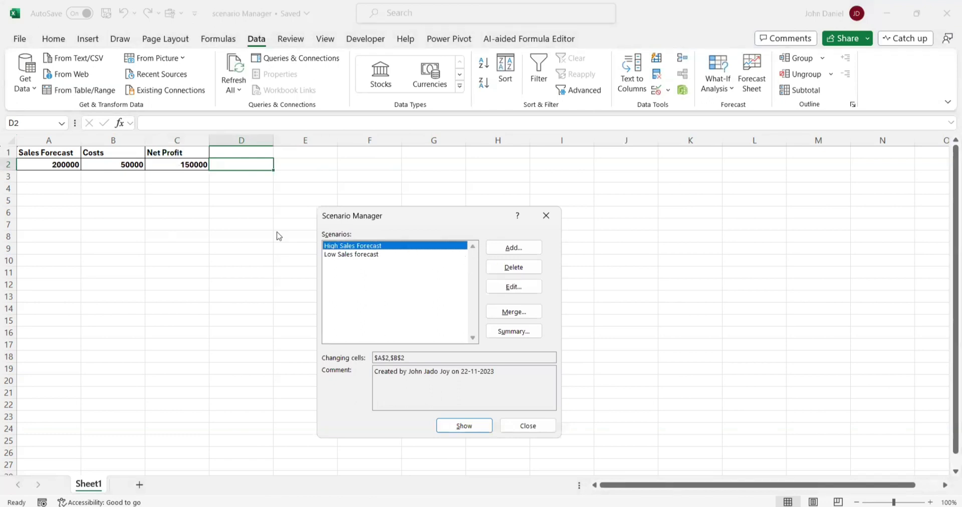
click(337, 255)
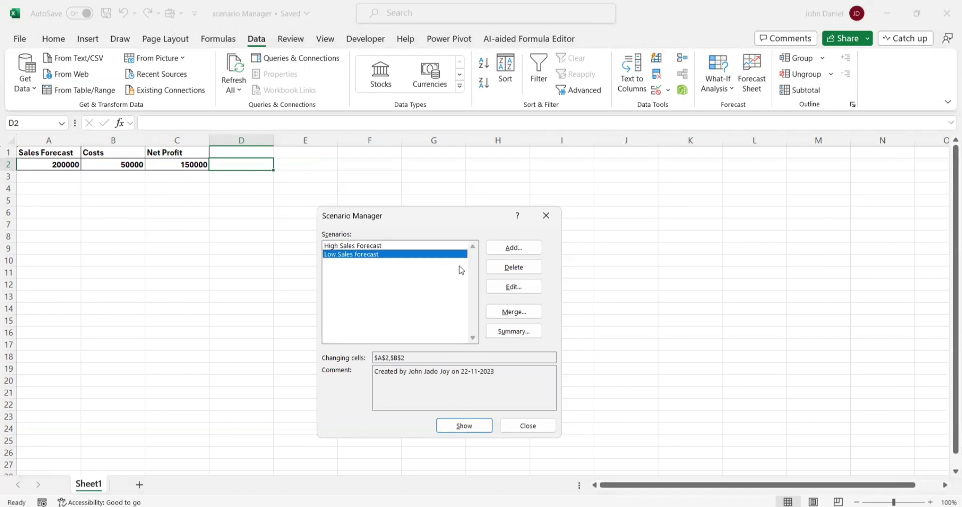
click(461, 428)
click(515, 423)
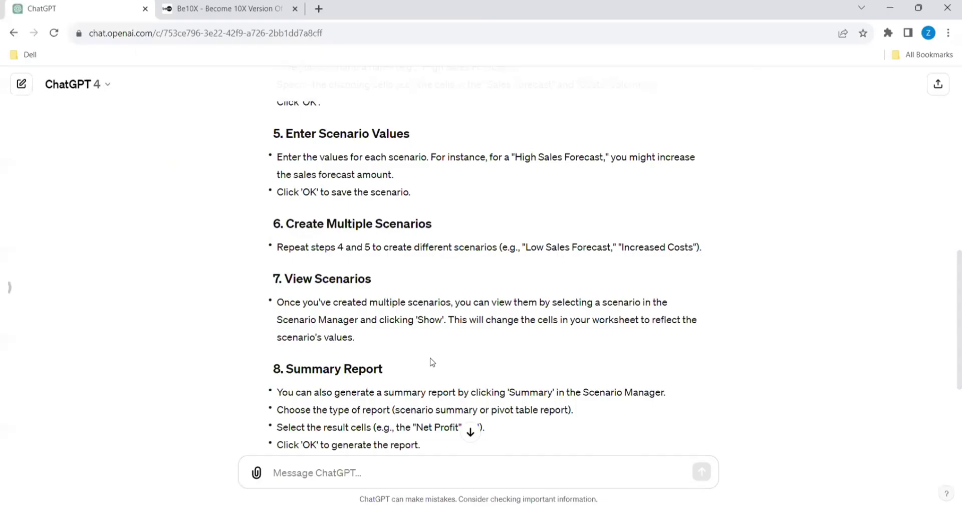
scroll(430, 361, down, 3)
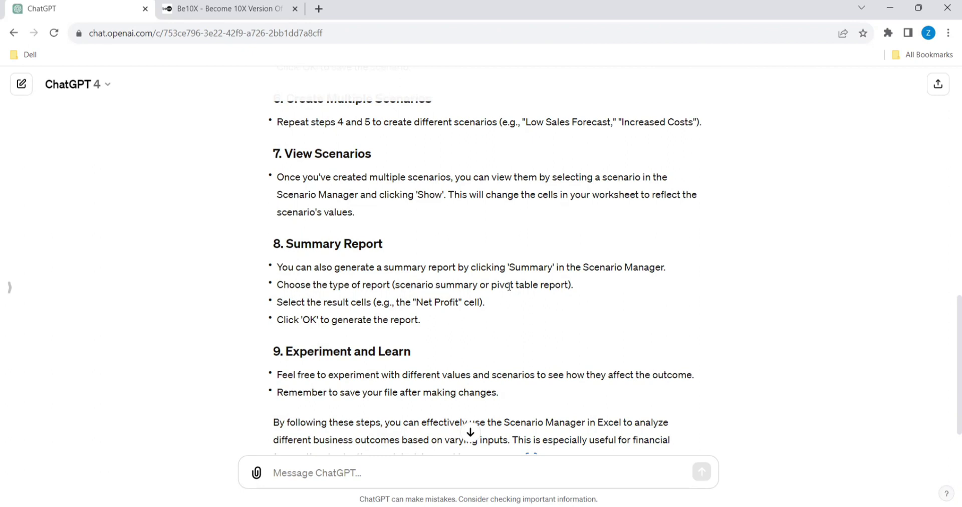
Highlight the 'Choose the type of report' line in ChatGPT's summary report instructions.
drag(399, 287, 455, 286)
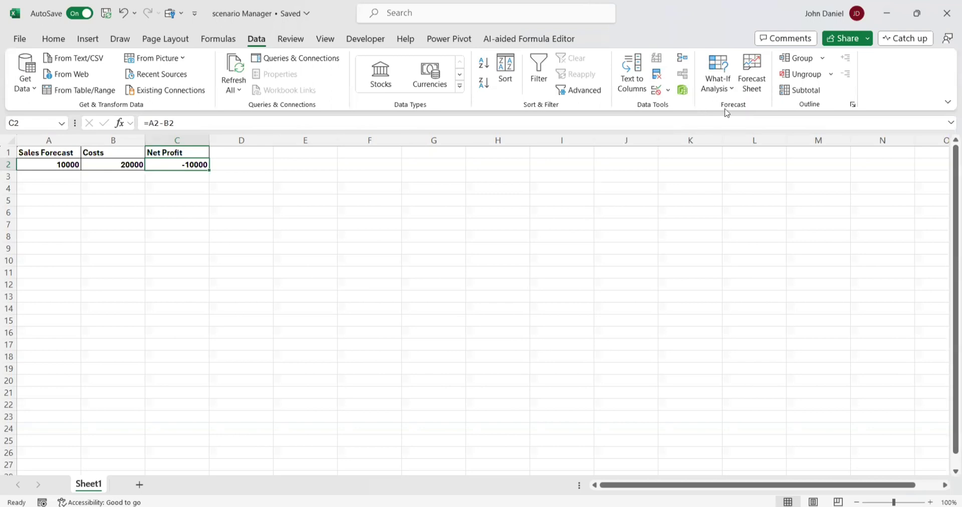
Create a Scenario Summary report of both scenarios with C2 as the result cell.
key(alt+a)
key(w)
key(s)
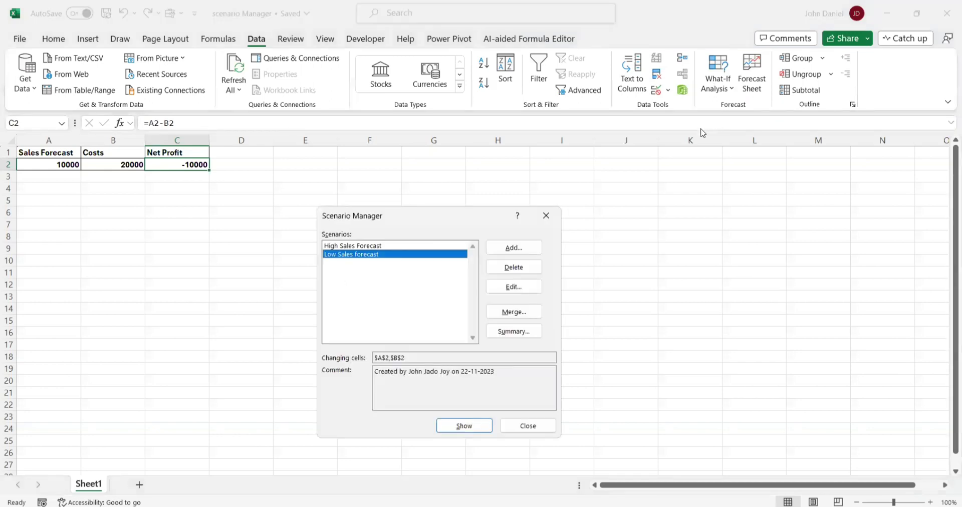
click(375, 246)
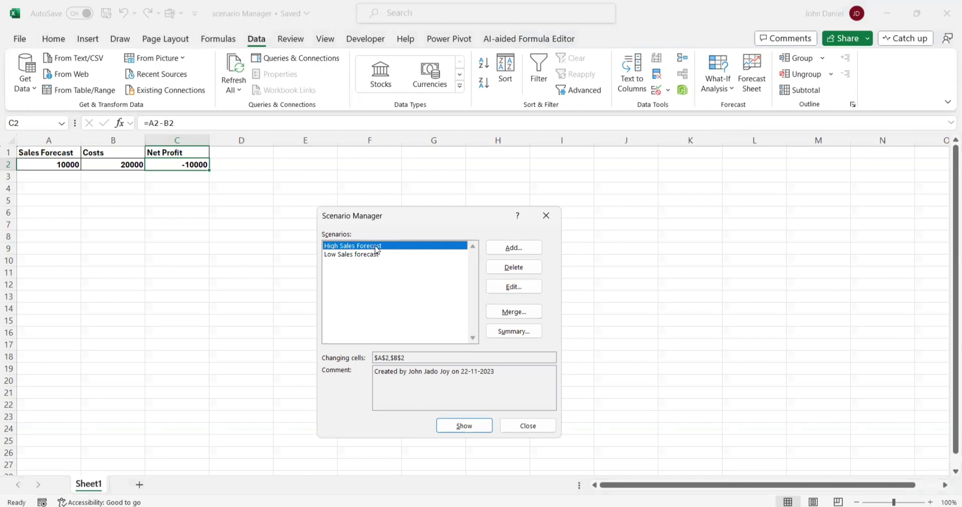
click(506, 333)
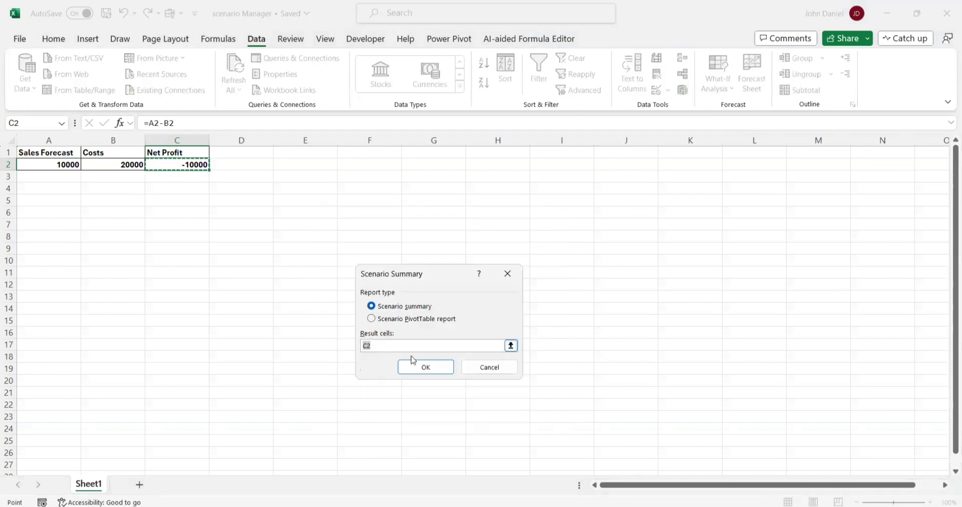
click(420, 368)
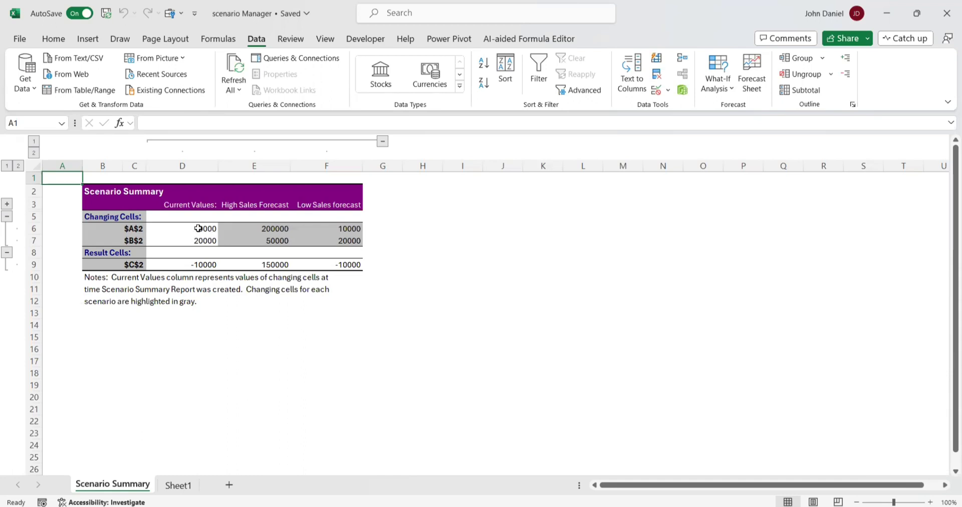
Compare the summary's sales, costs and Net Profit (150000 High, -10000 Low) against Sheet1.
click(194, 227)
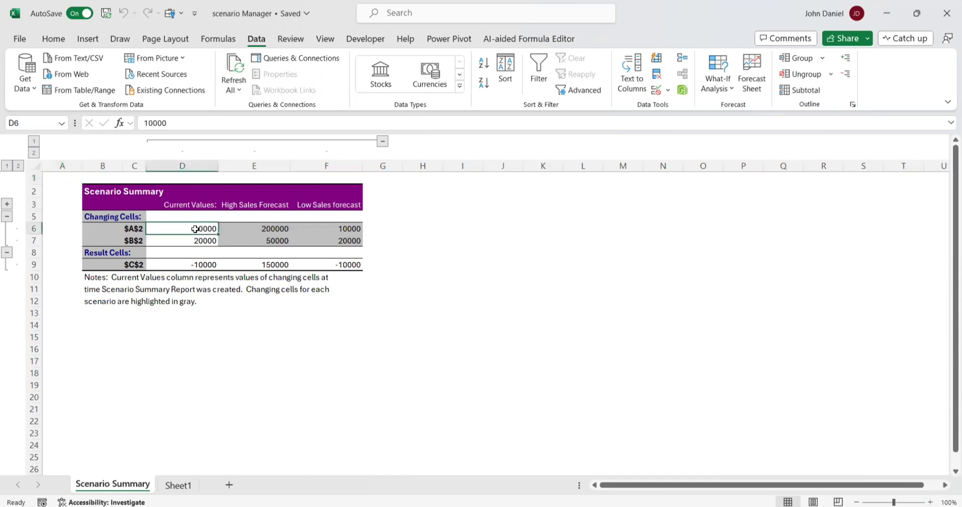
click(180, 485)
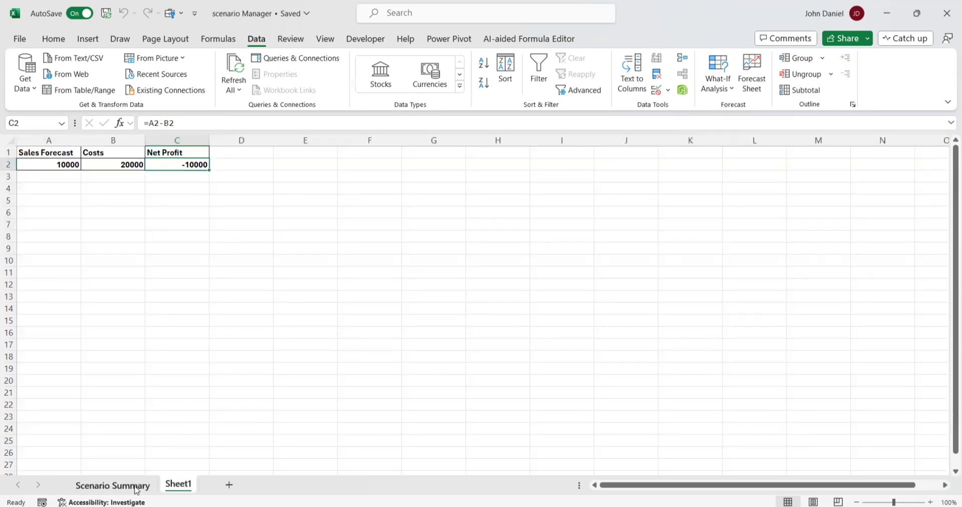
click(136, 490)
click(259, 229)
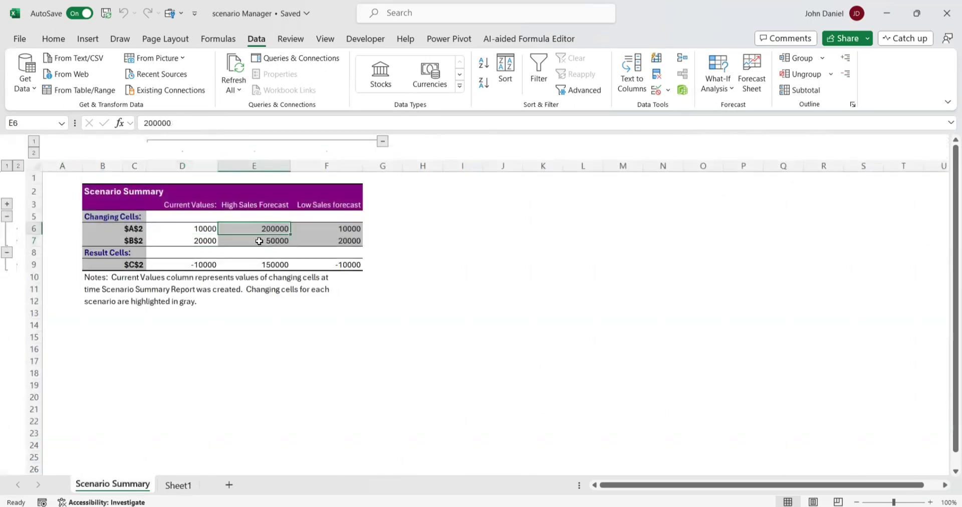
click(259, 241)
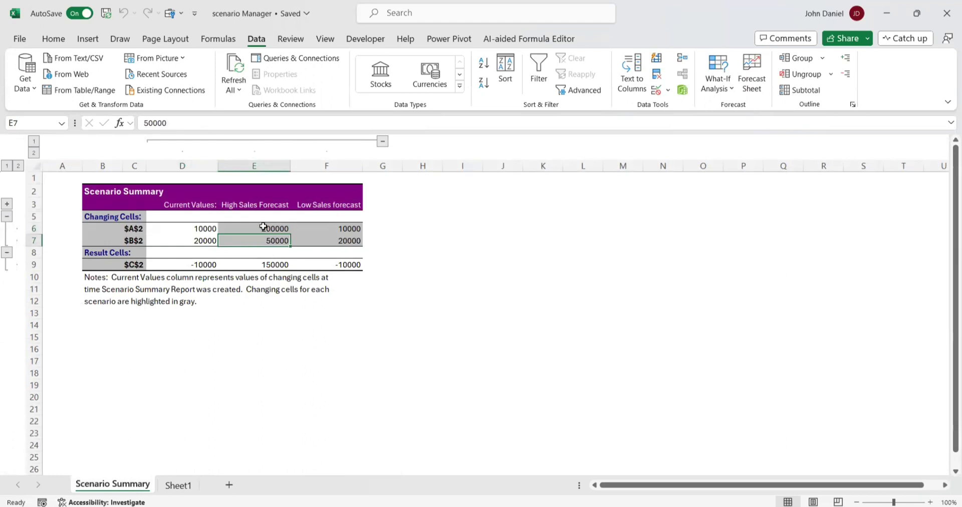
click(335, 229)
click(345, 244)
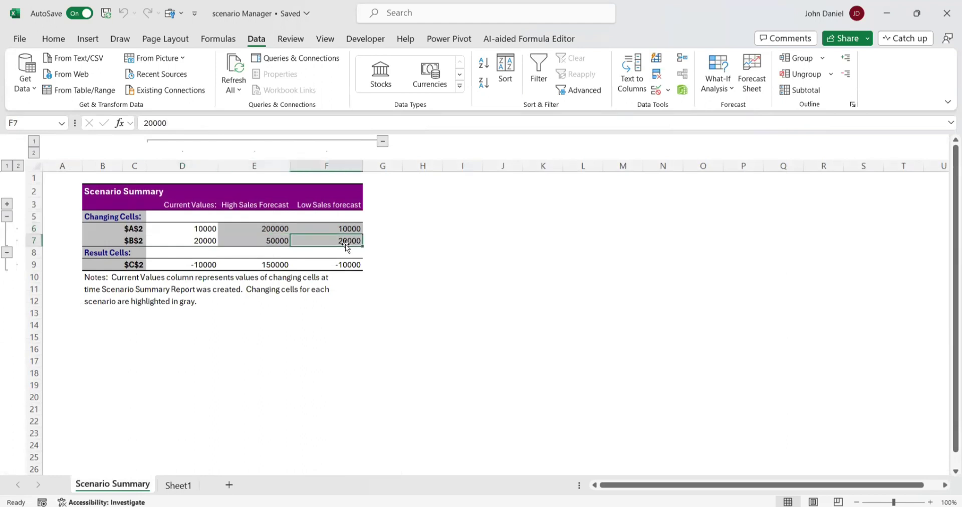
click(196, 265)
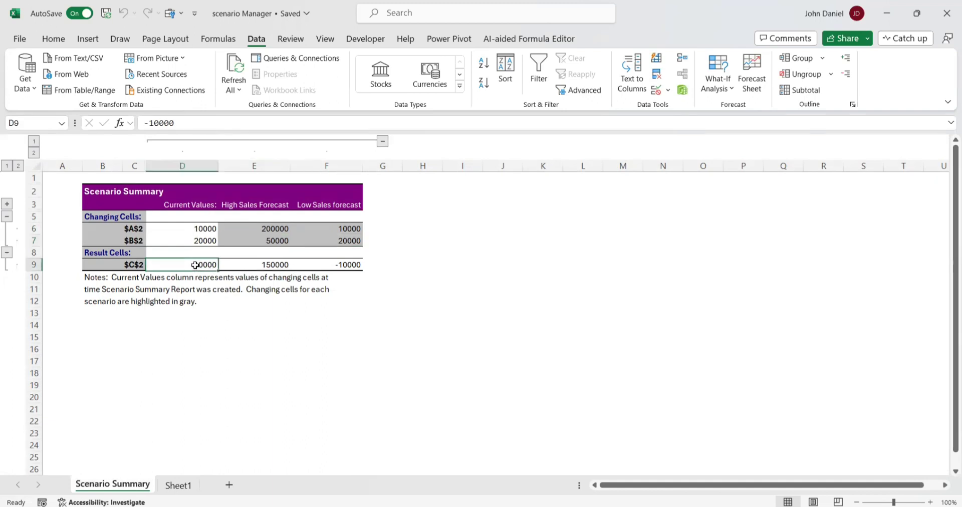
click(267, 266)
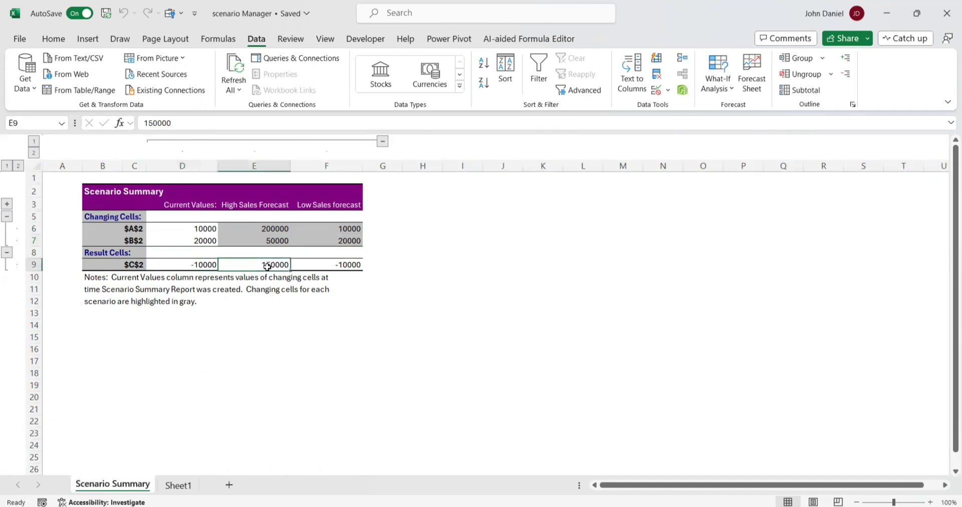
click(349, 269)
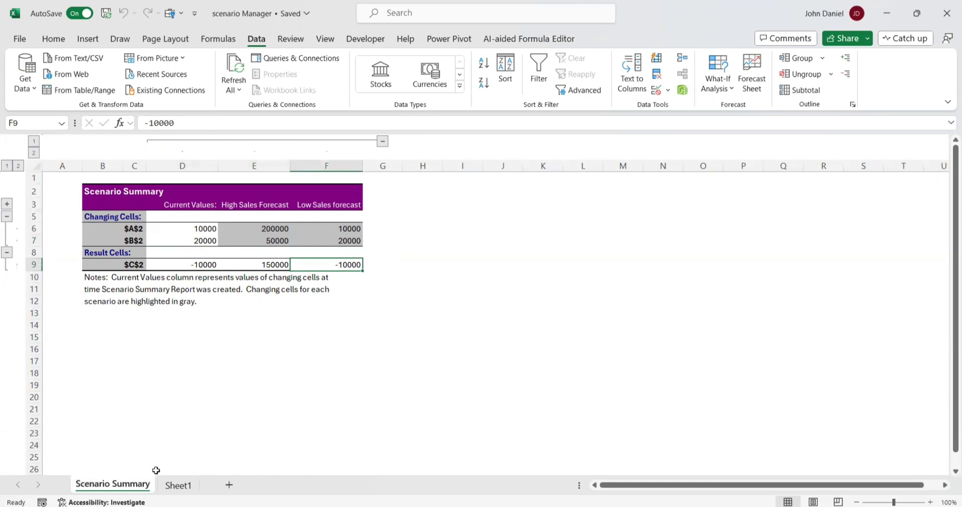
click(175, 485)
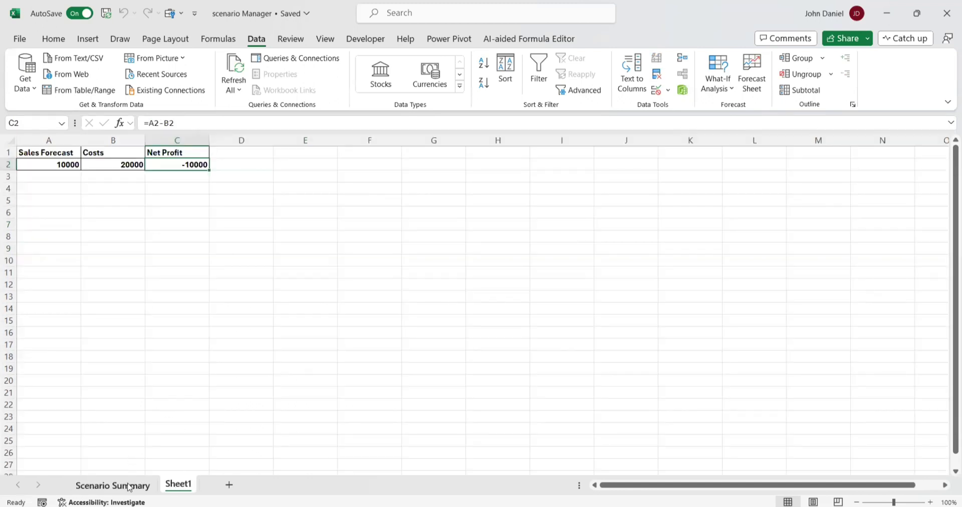
click(129, 487)
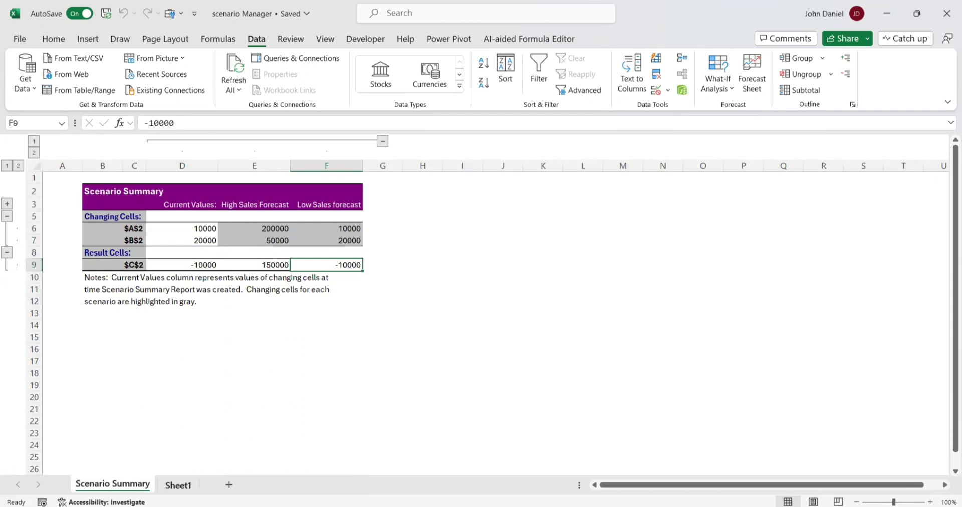
From Sheet1, produce Scenario Summary 2 with result cell C2 for both forecast scenarios.
click(178, 485)
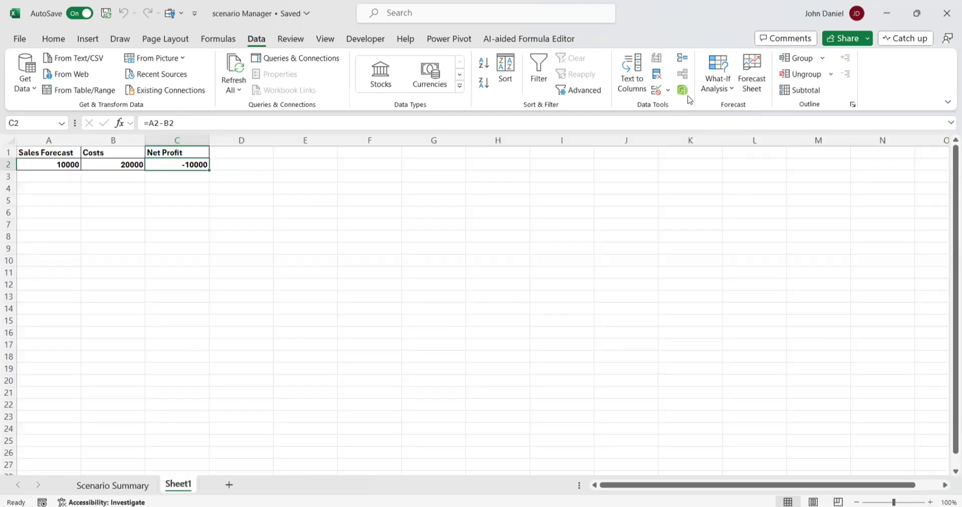
click(718, 83)
click(732, 109)
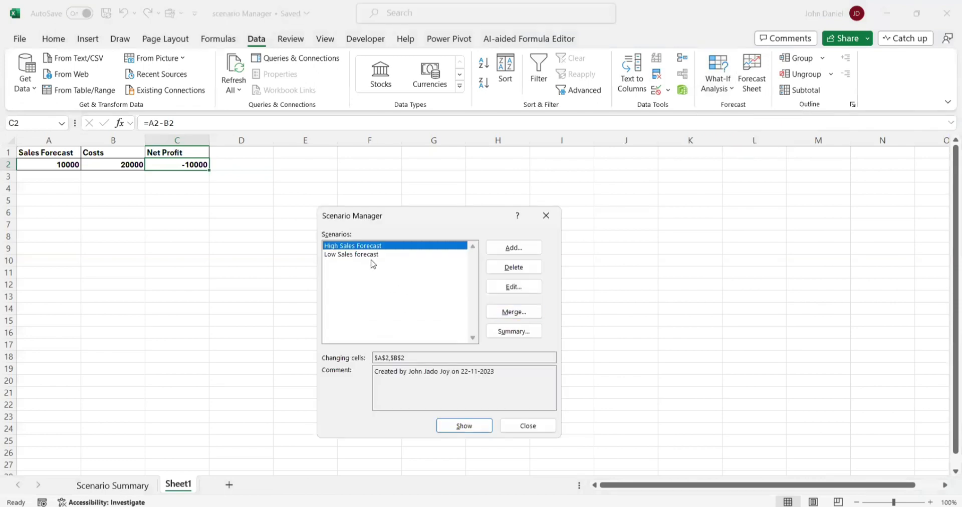
click(374, 255)
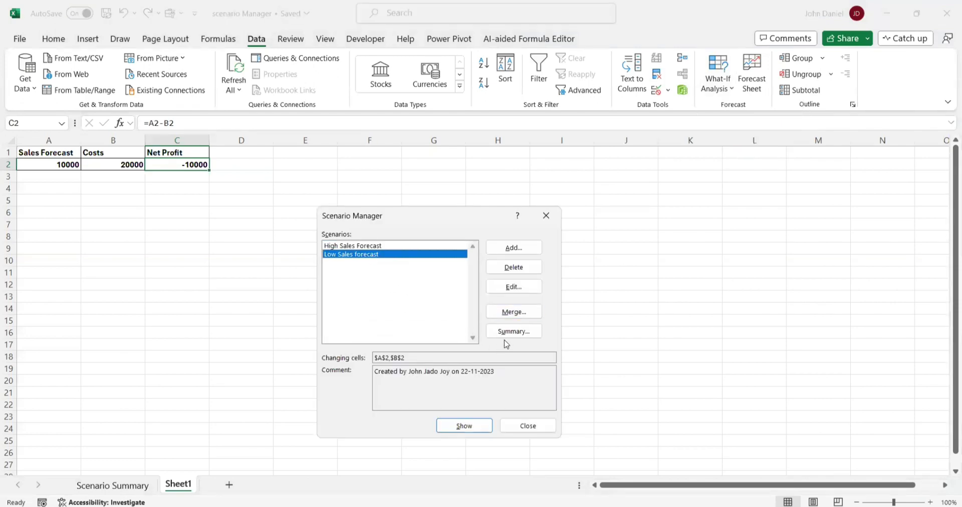
click(513, 333)
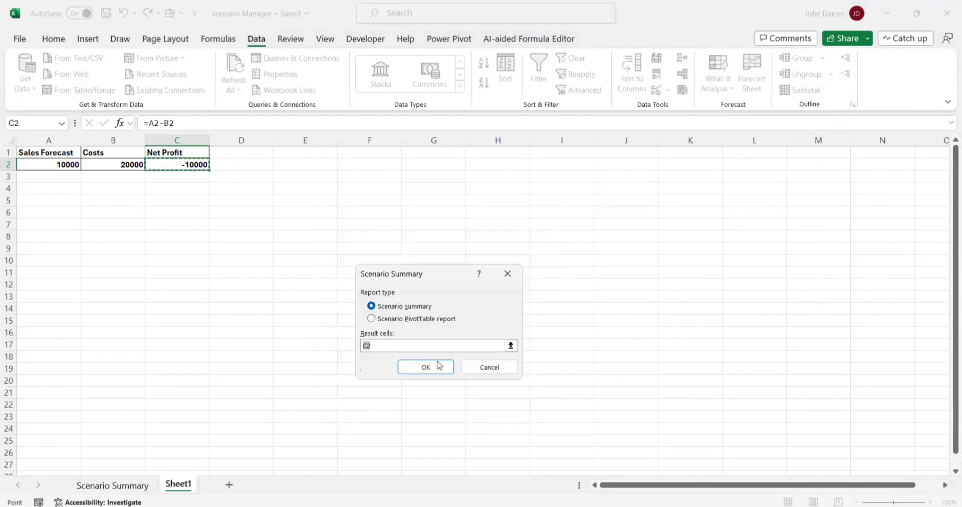
click(425, 368)
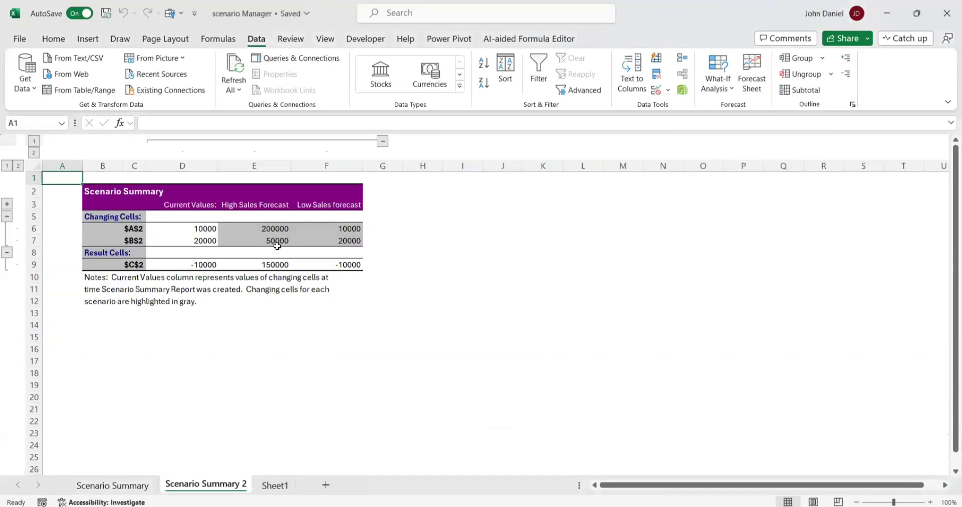
Flip between the Scenario Summary and Scenario Summary 2 sheets to compare them.
click(103, 484)
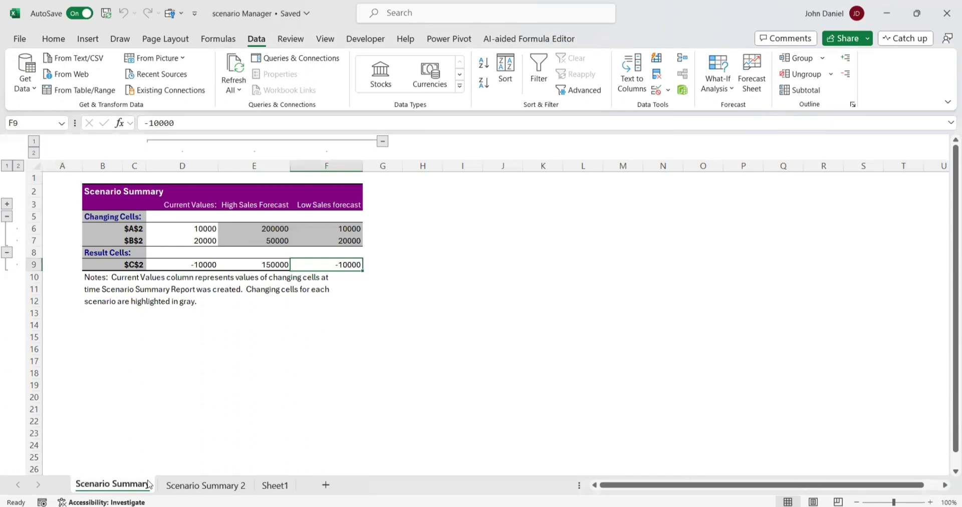
click(203, 485)
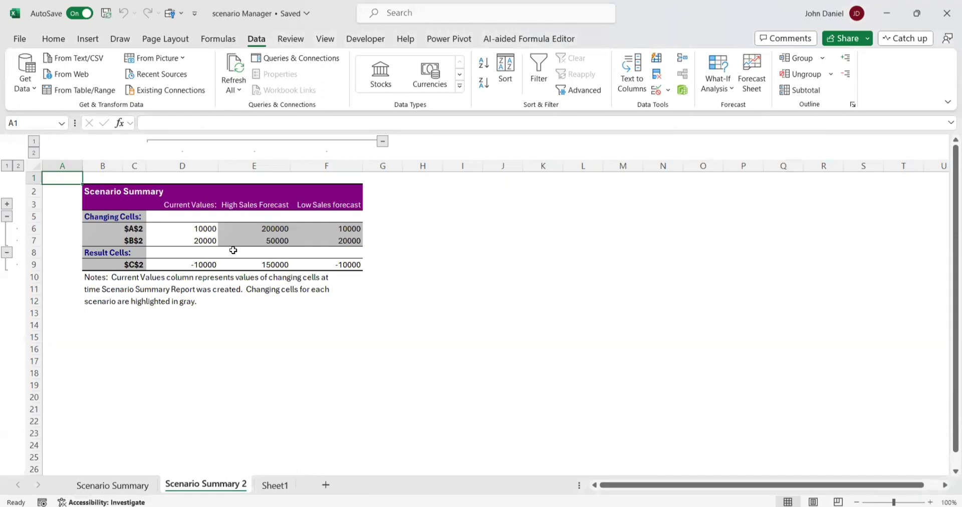
On Sheet1, enter 500000 in A2 and change the B2 Costs from 20000 to 80000.
click(275, 485)
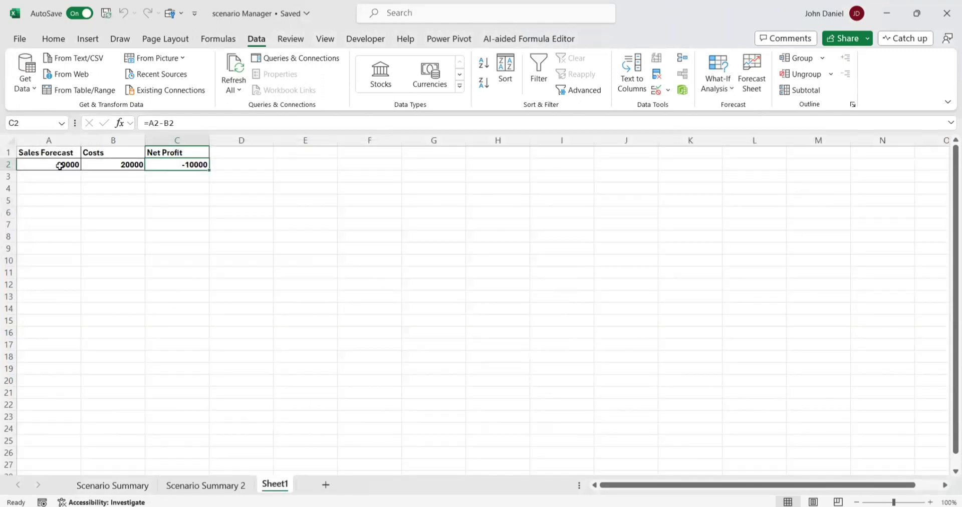
click(60, 166)
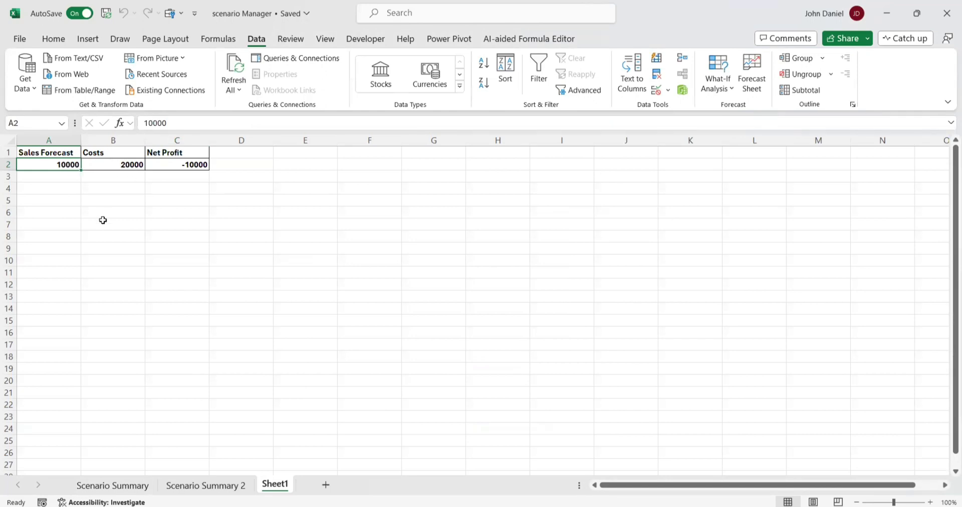
text(50000)
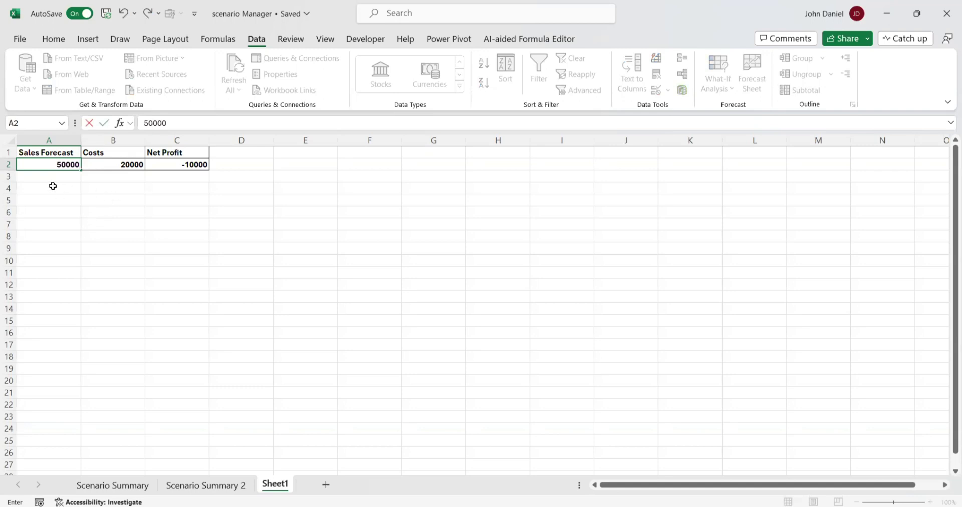
text(0)
double_click(125, 164)
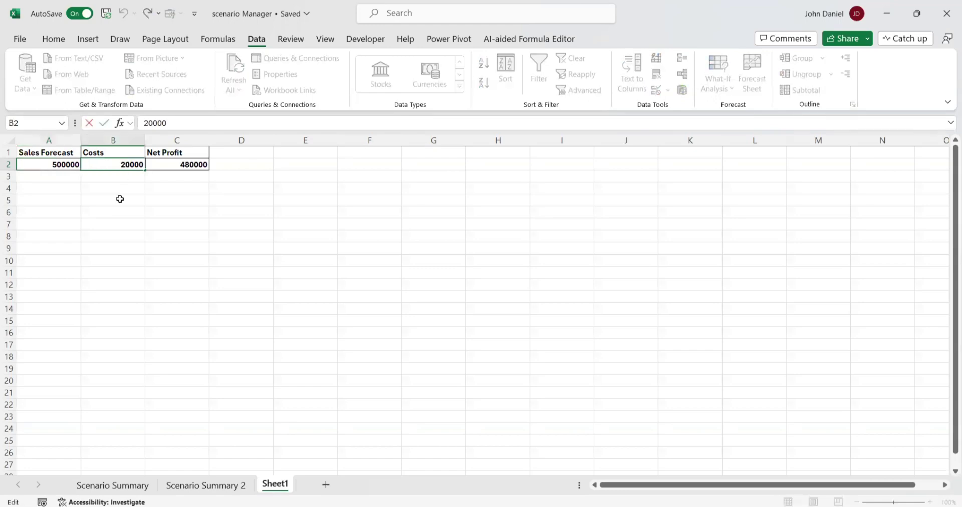
key(BackSpace)
text(8)
click(120, 199)
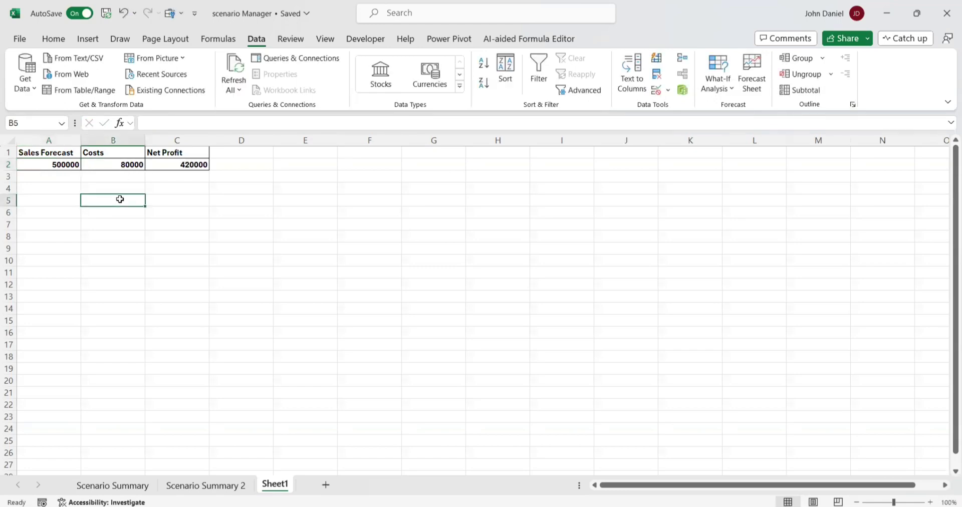
Create Scenario Summary 3 with current values 500000, 80000 and 420000, checking cells F6 and F7.
click(715, 84)
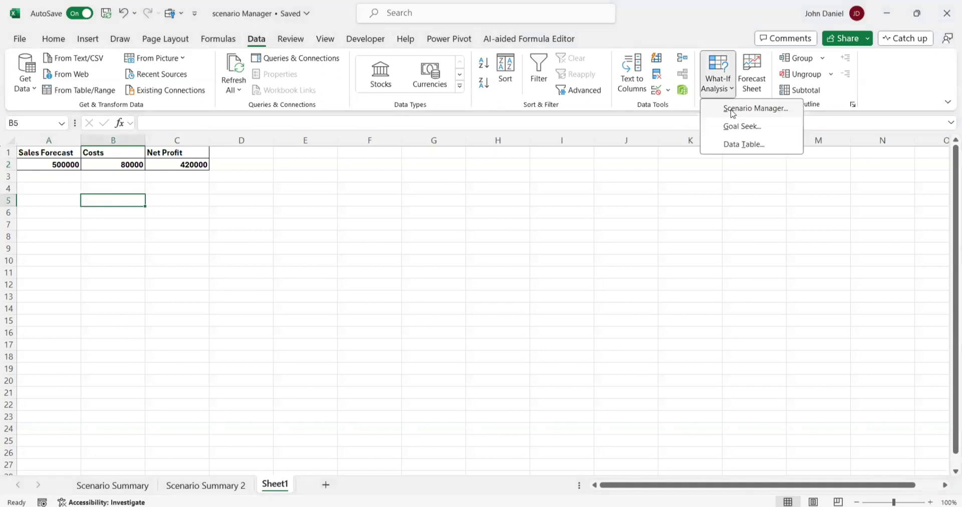
click(733, 109)
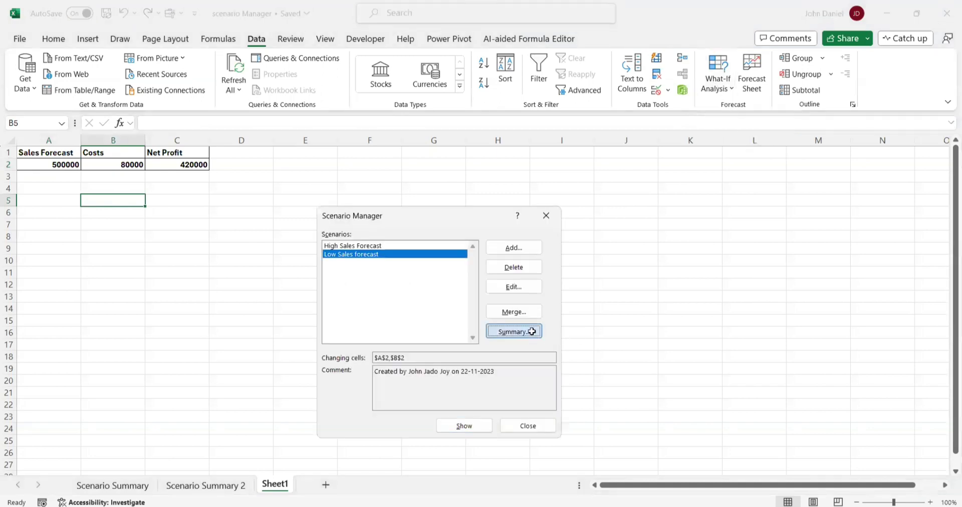
click(433, 366)
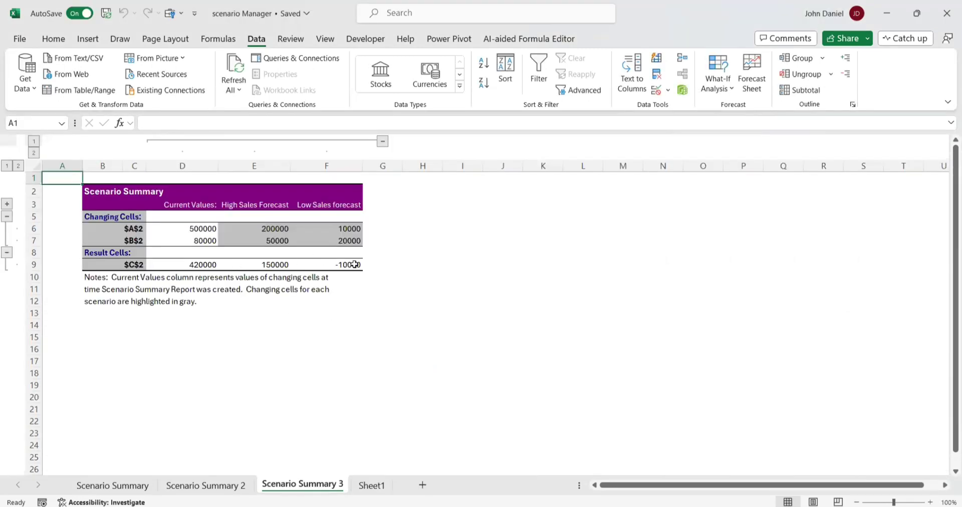
click(342, 232)
click(341, 241)
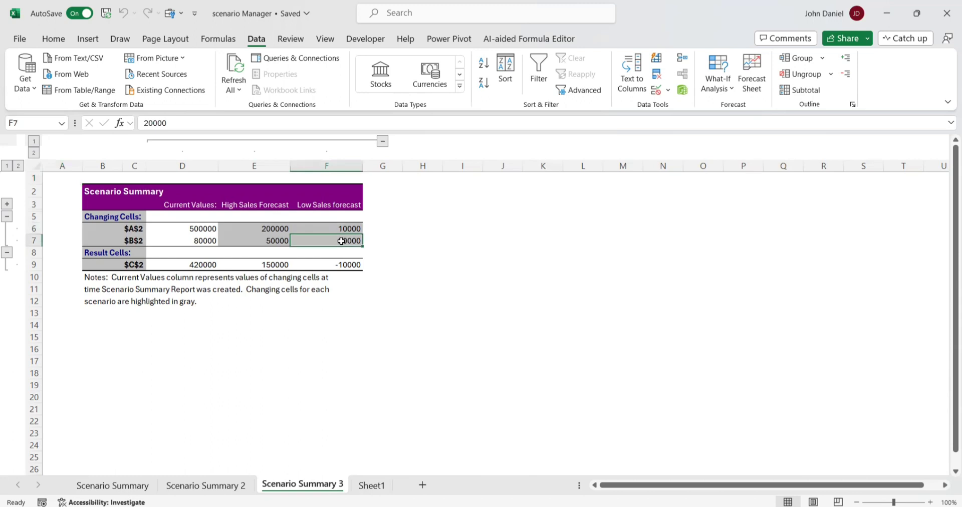
click(372, 485)
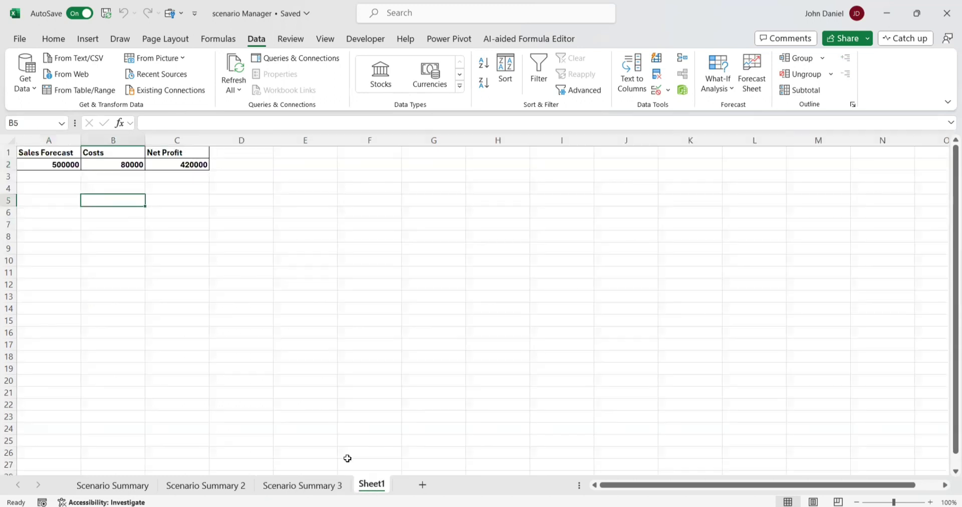
Create a Scenario PivotTable report showing $C$2 150000 for High and -10000 for Low.
click(725, 86)
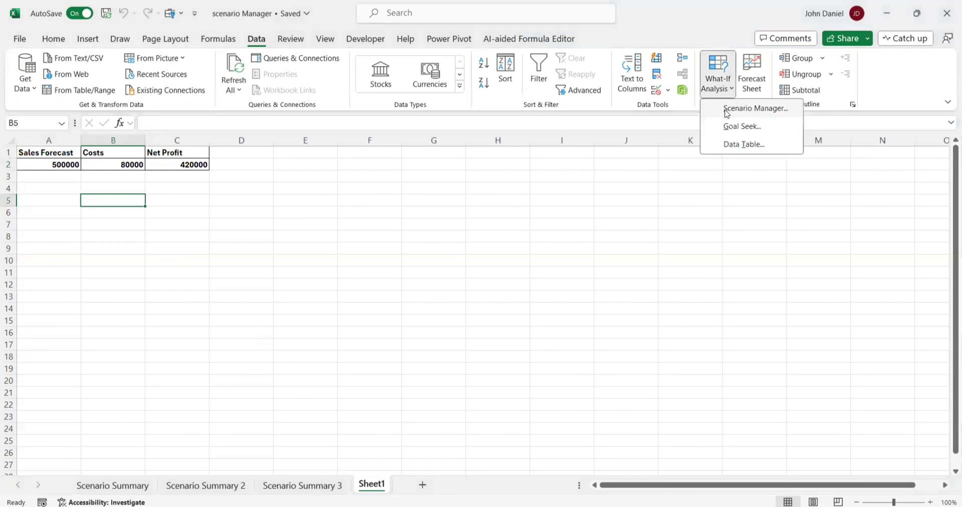
click(727, 109)
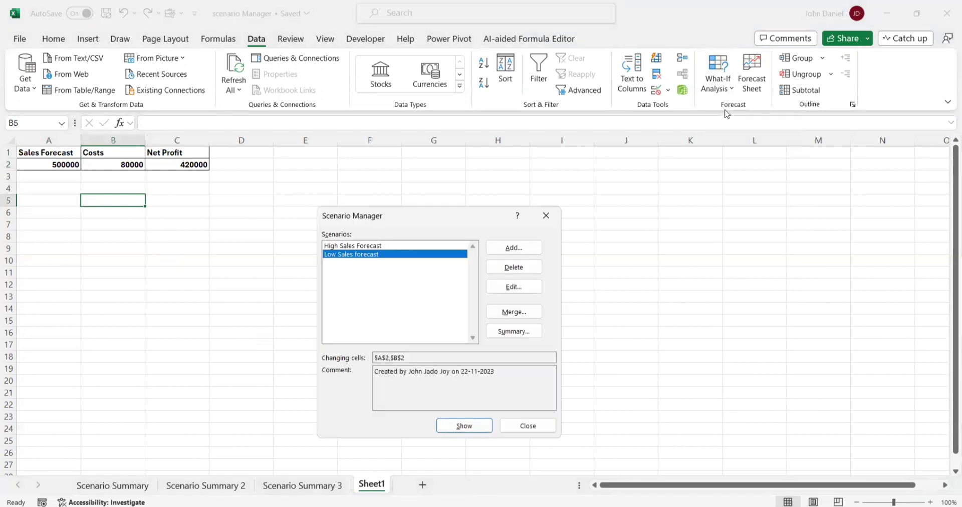
click(528, 334)
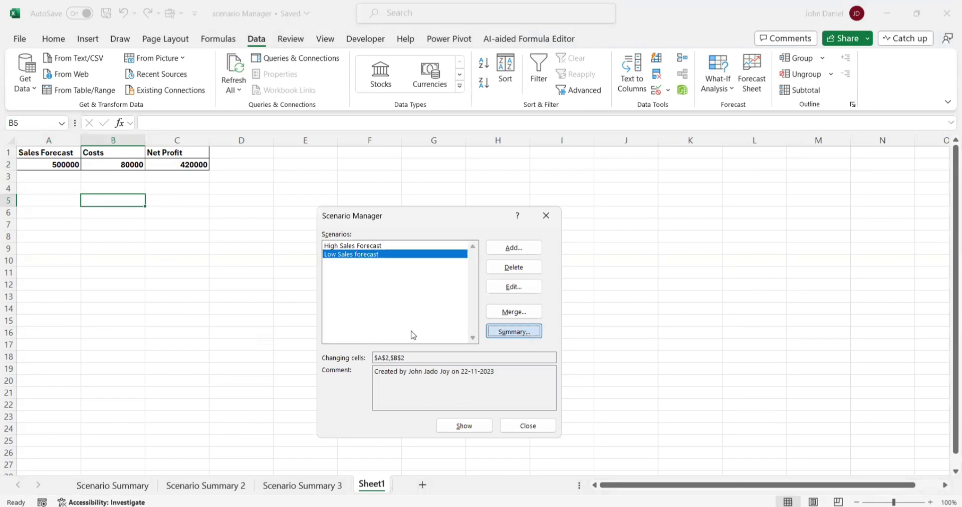
click(401, 319)
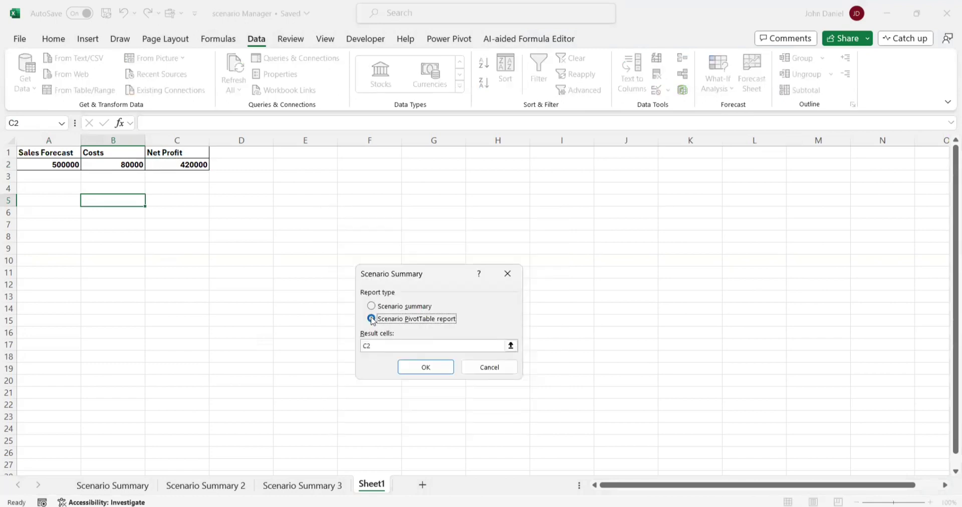
click(437, 369)
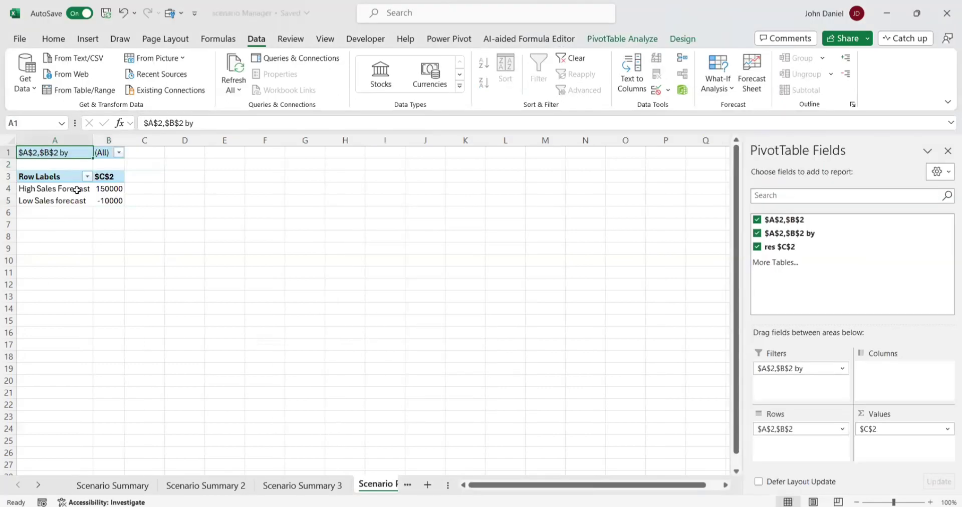
click(72, 189)
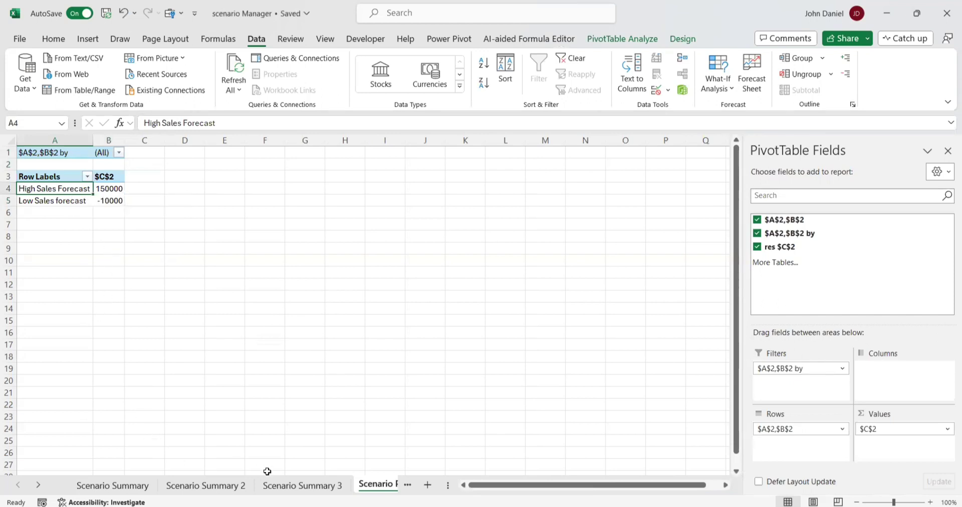
click(408, 485)
click(375, 485)
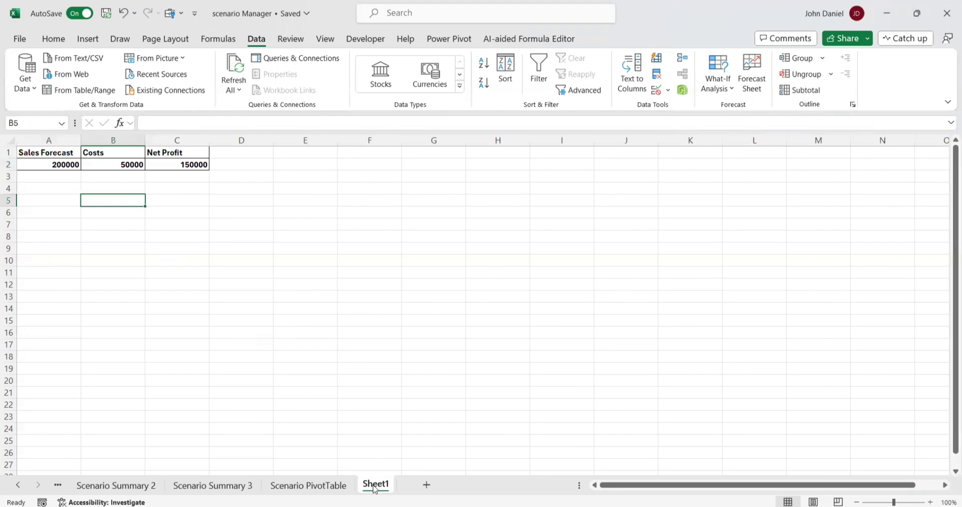
click(323, 484)
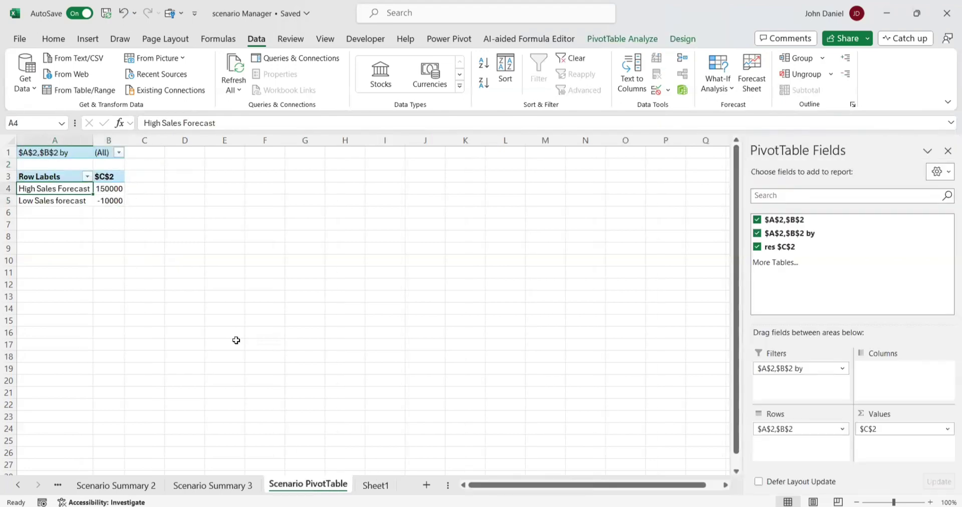
click(376, 485)
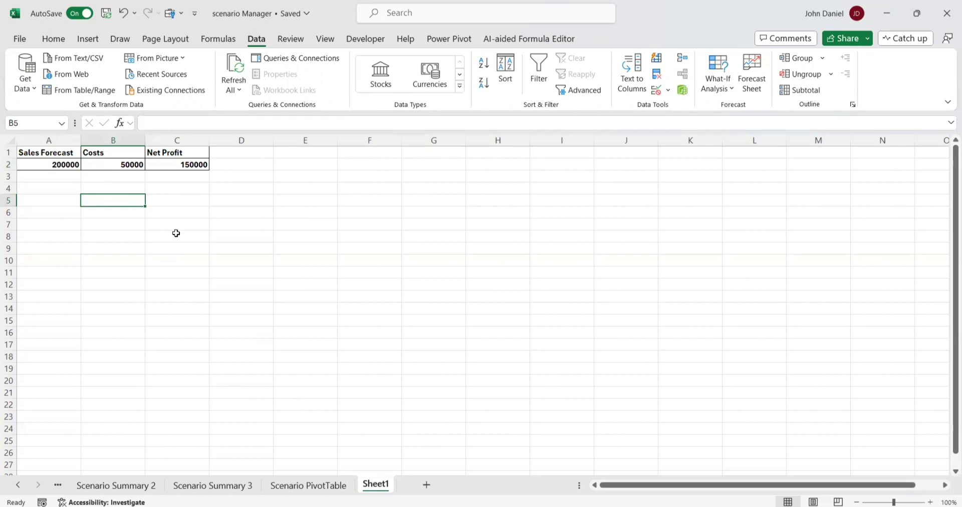
Switch to the Scenario PivotTable sheet listing $C$2 150000 High and -10000 Low.
click(309, 485)
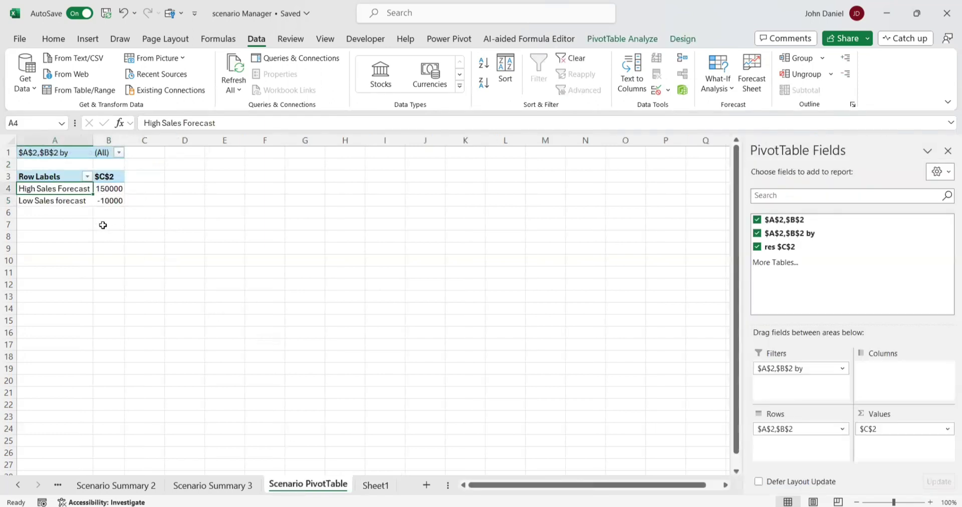